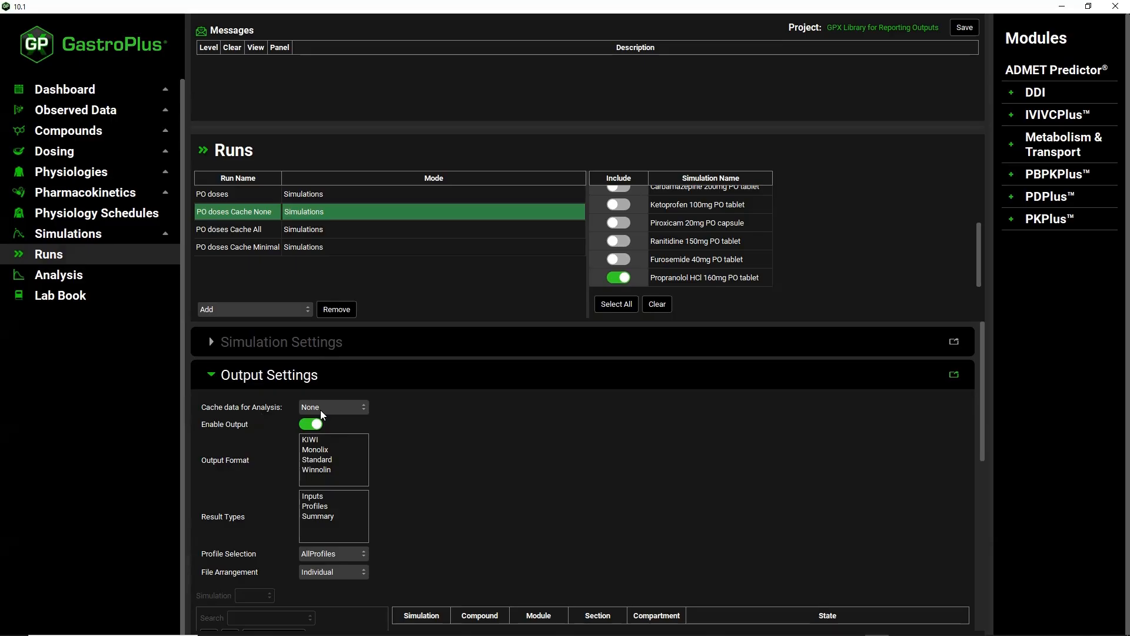
# Check the Cache data for Analysis setting of the PO doses Cache None, Cache All and Cache Minimal runs, keeping None for the first.
pyautogui.click(321, 409)
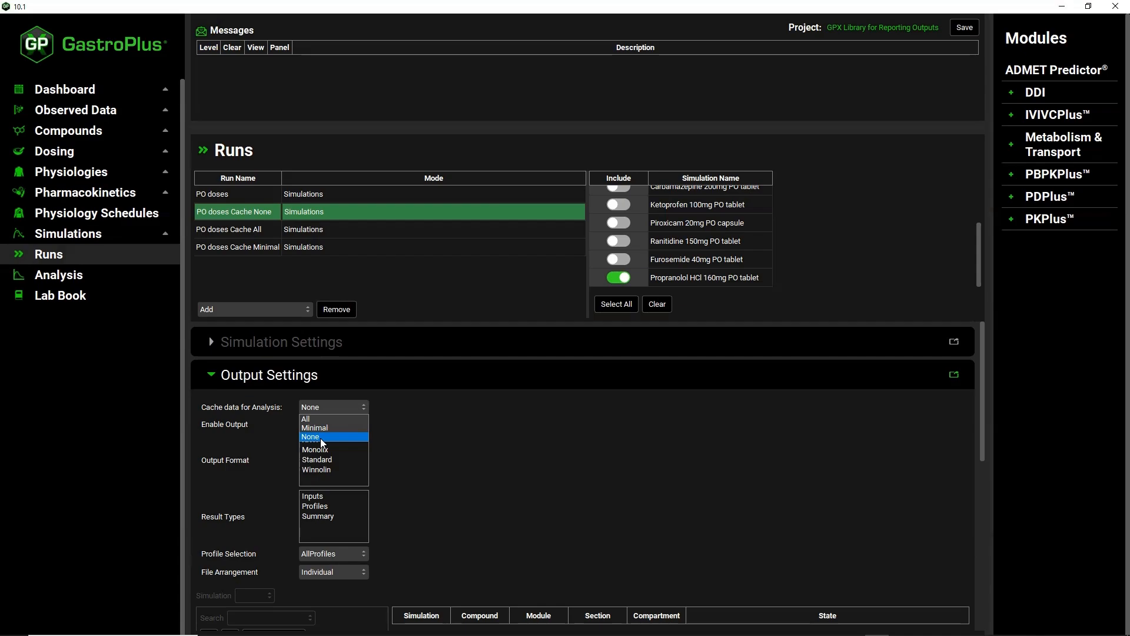
pyautogui.click(328, 436)
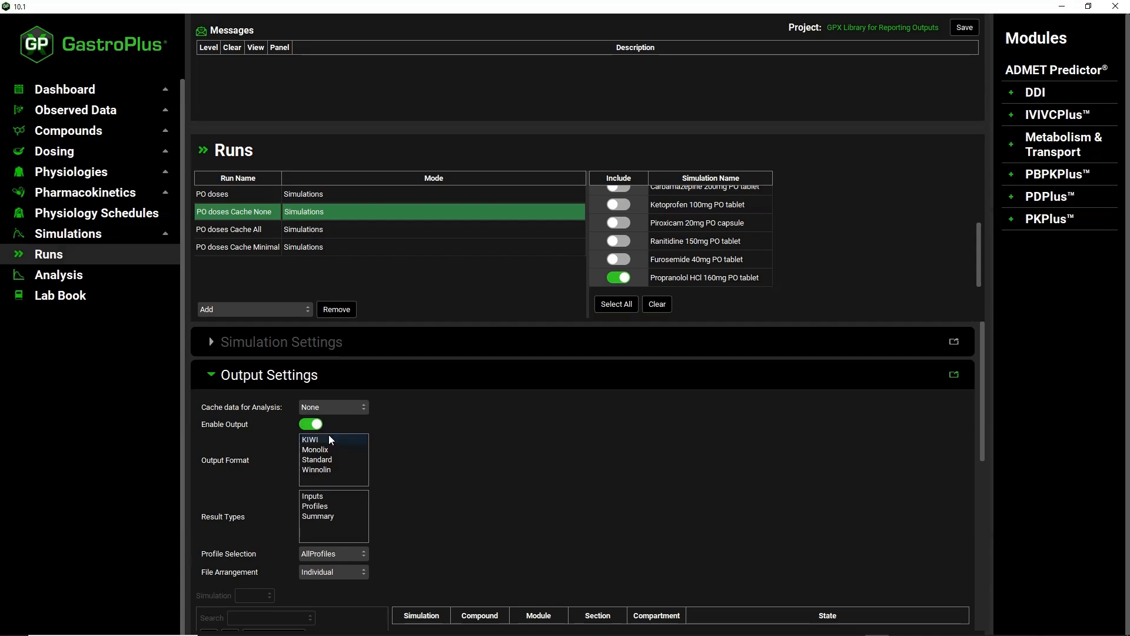
pyautogui.click(241, 232)
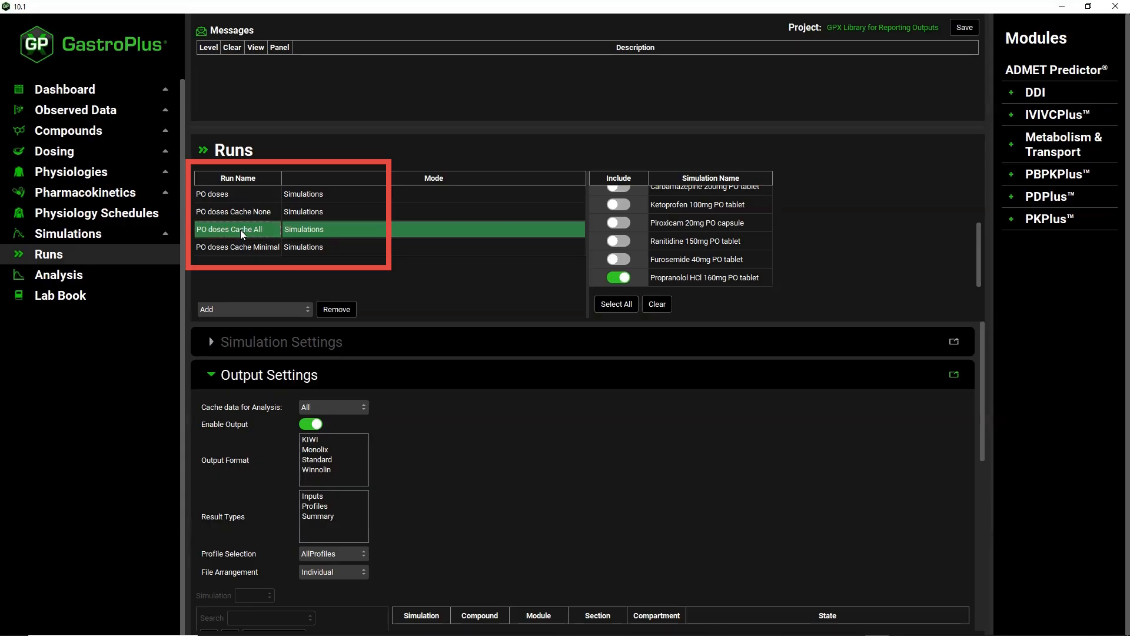
pyautogui.click(240, 248)
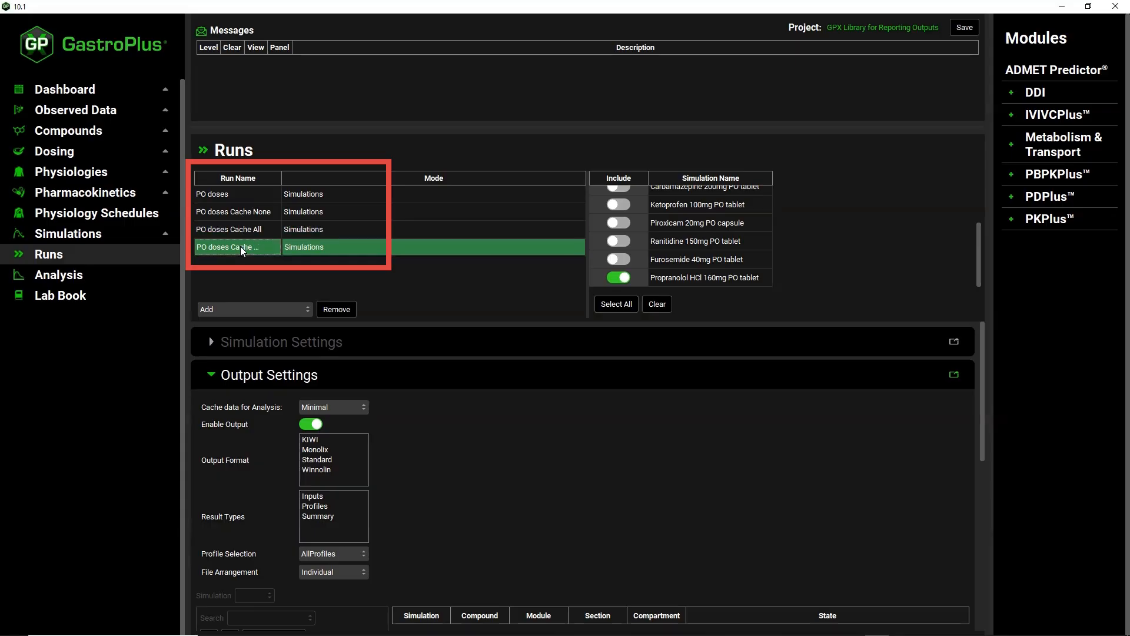
# Open the analysis of the PO doses Cache None run and inspect its Key View plots from Absorption & Dissolution through Elimination.
pyautogui.click(58, 277)
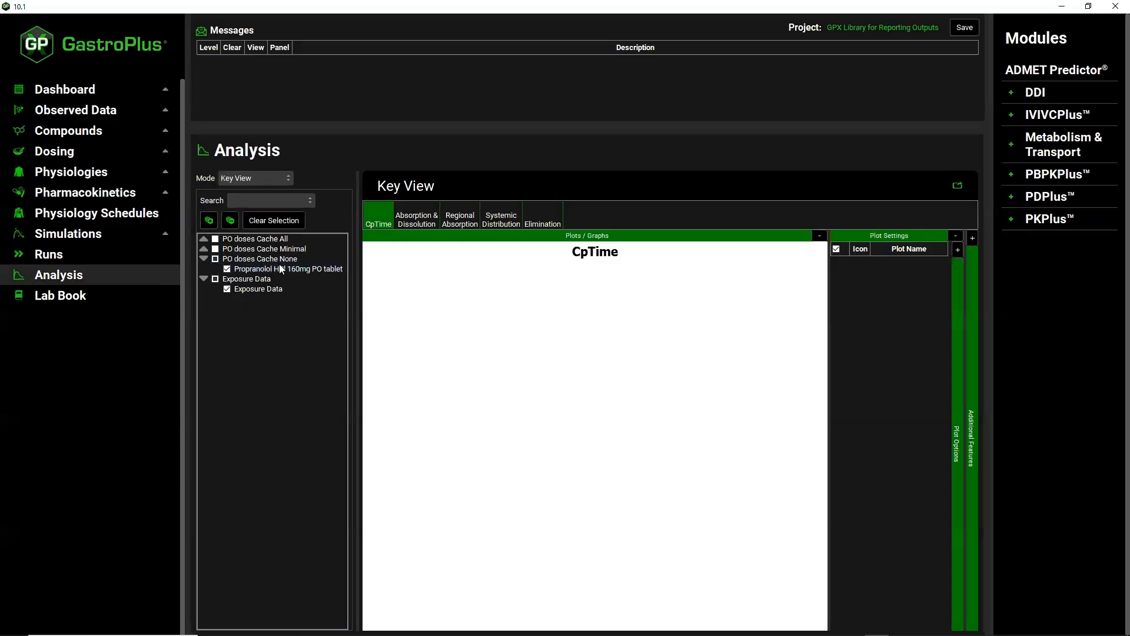
pyautogui.click(415, 220)
pyautogui.click(456, 219)
pyautogui.click(500, 219)
pyautogui.click(552, 217)
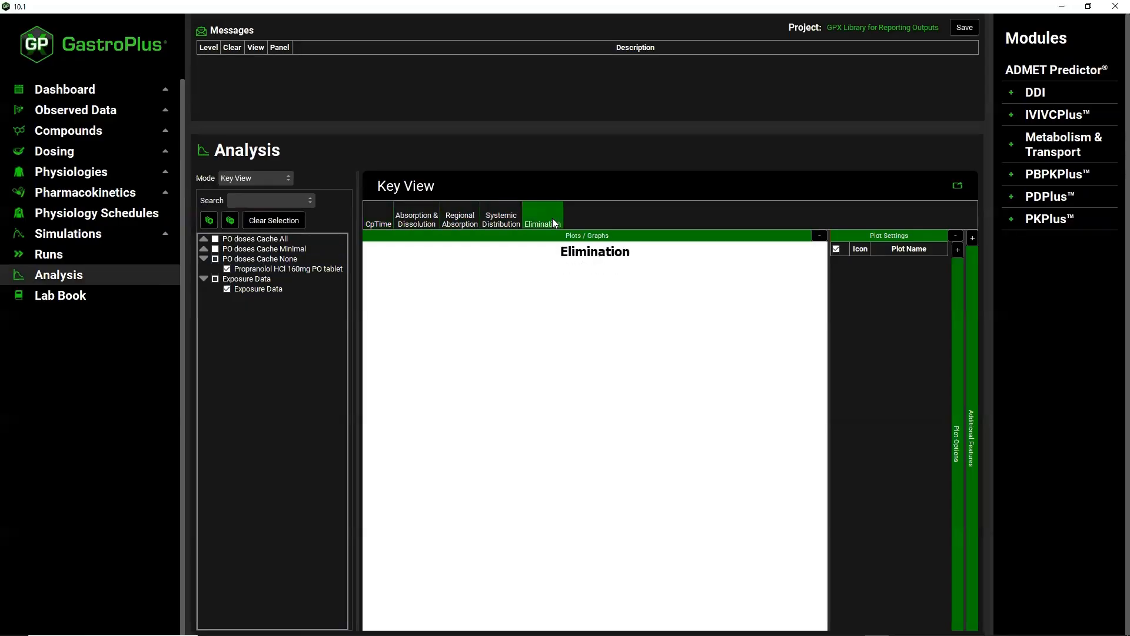
# Plot only the PO doses Cache All run and review its elimination, distribution, absorption and CpTime plots in Key View.
pyautogui.click(215, 238)
pyautogui.click(216, 259)
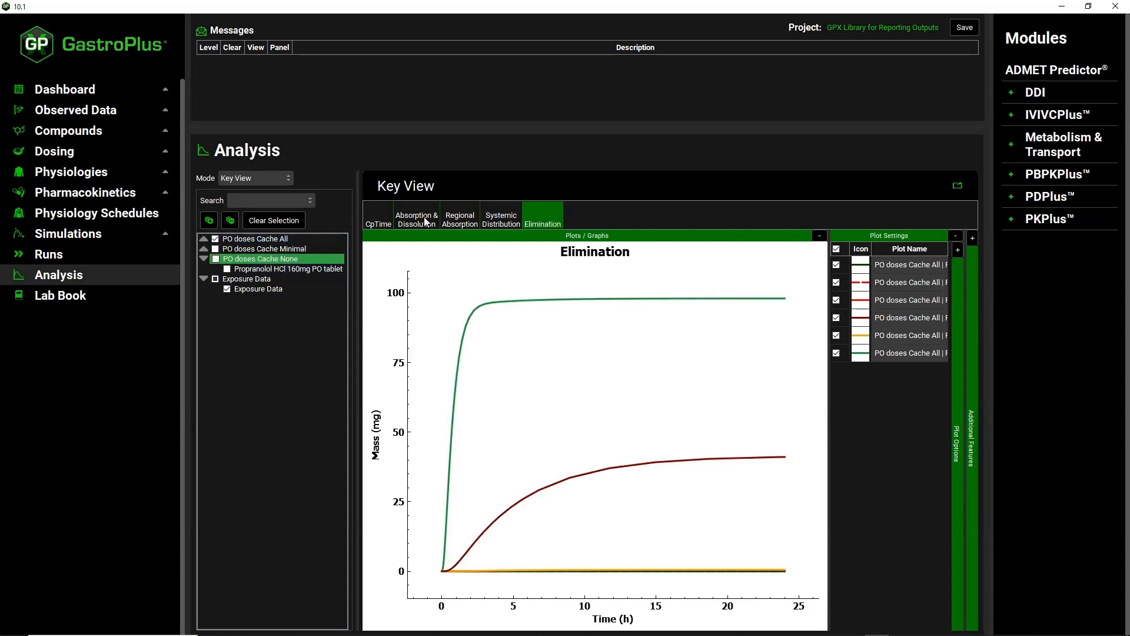
pyautogui.click(499, 219)
pyautogui.click(461, 219)
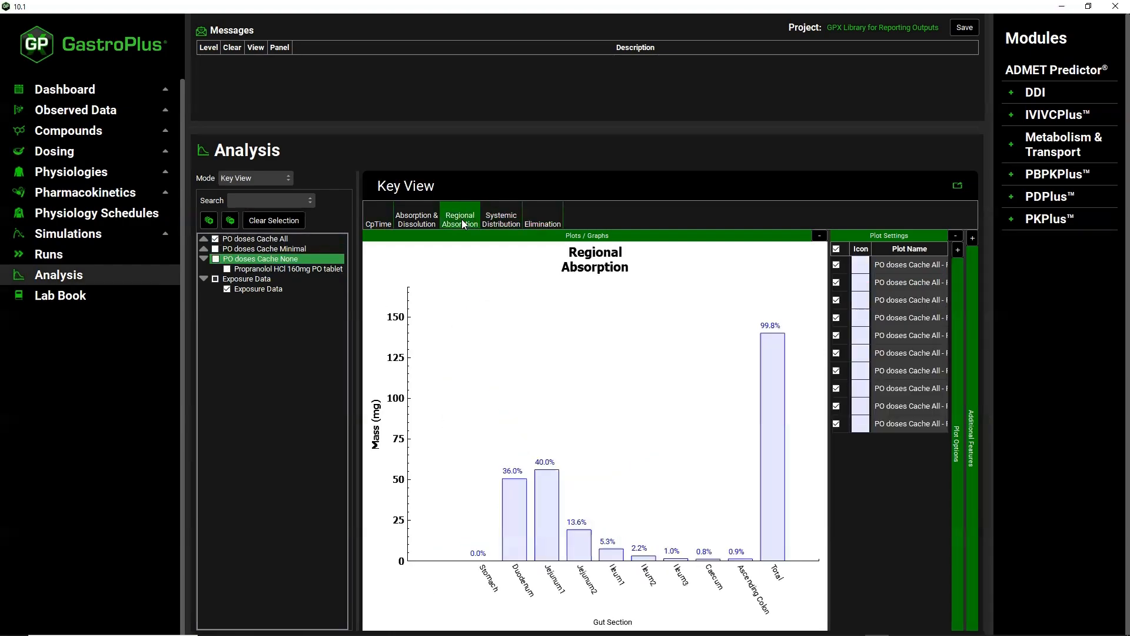
pyautogui.click(425, 220)
pyautogui.click(378, 219)
# Plot PO doses Cache Minimal instead of Cache All and review its Key View plots from CpTime through Elimination.
pyautogui.click(216, 239)
pyautogui.click(216, 249)
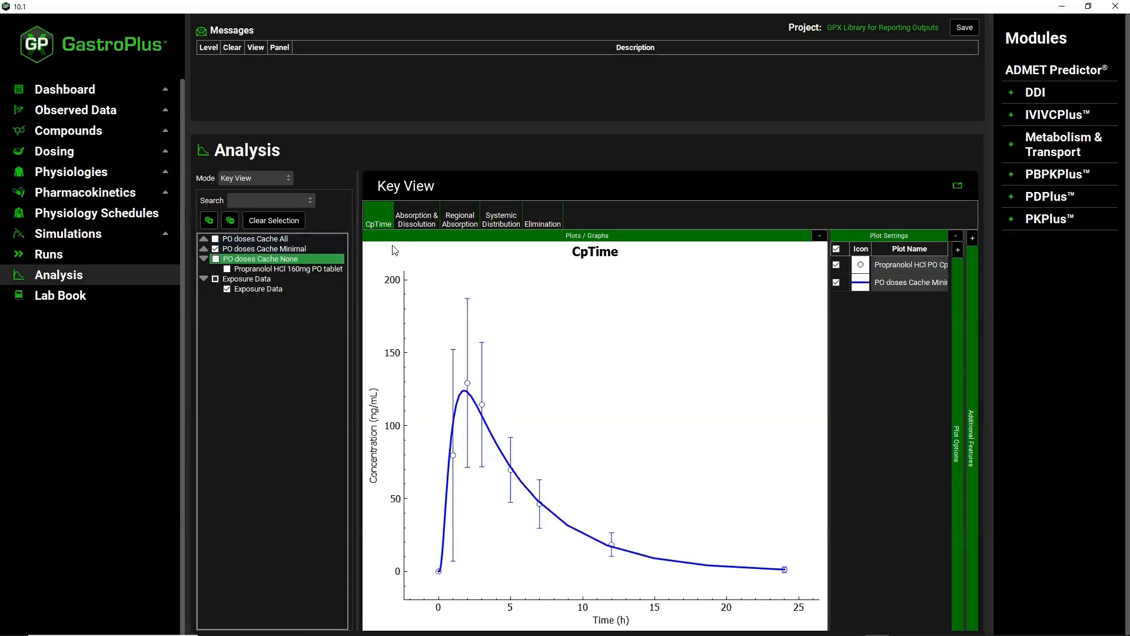
pyautogui.click(428, 224)
pyautogui.click(465, 223)
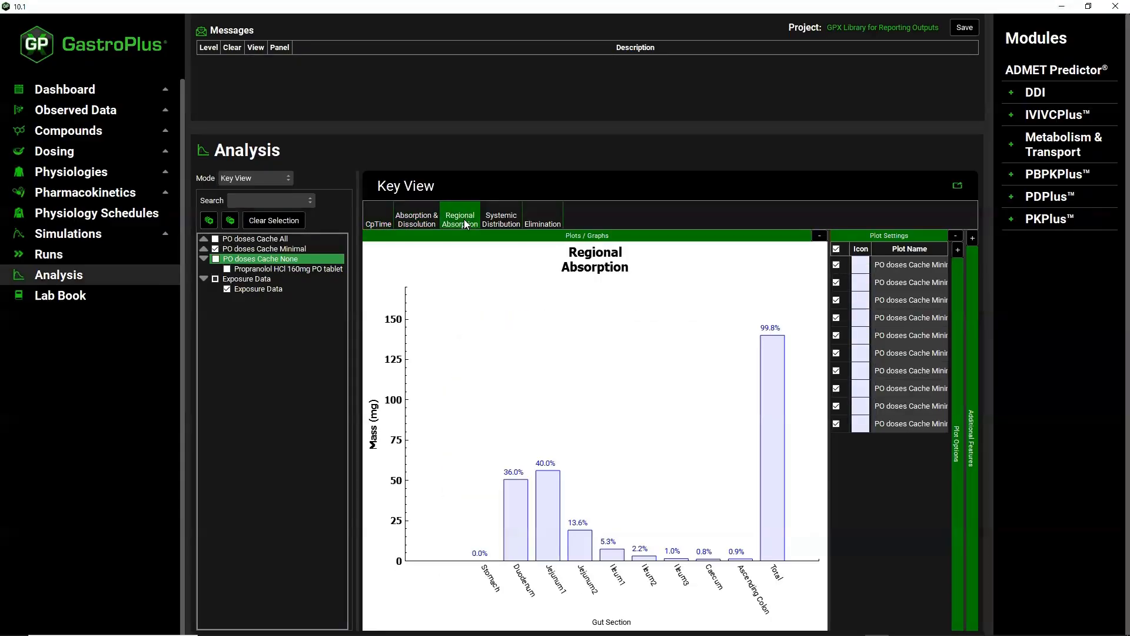
pyautogui.click(511, 227)
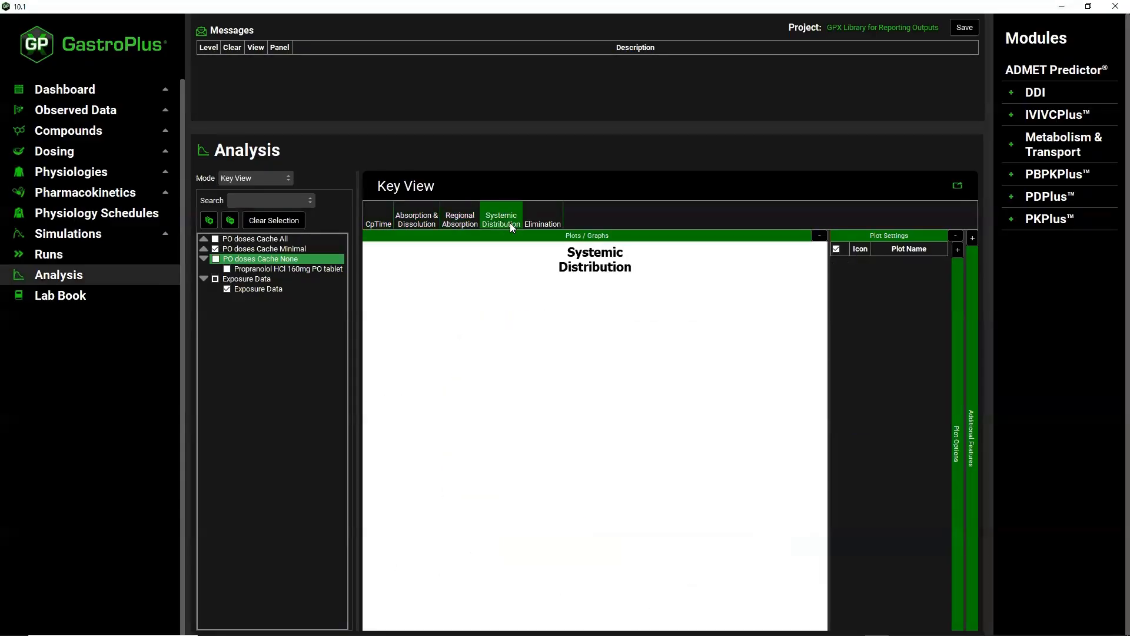
pyautogui.click(545, 220)
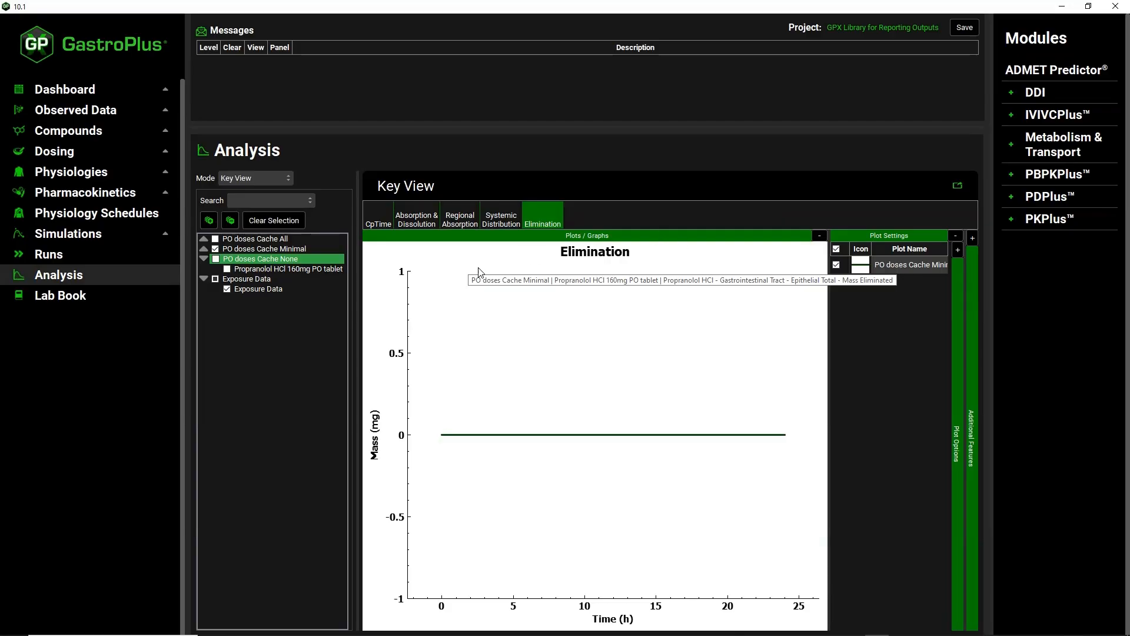
# Compare all three cache runs in Summary View and briefly expand the Statistics section.
pyautogui.click(289, 180)
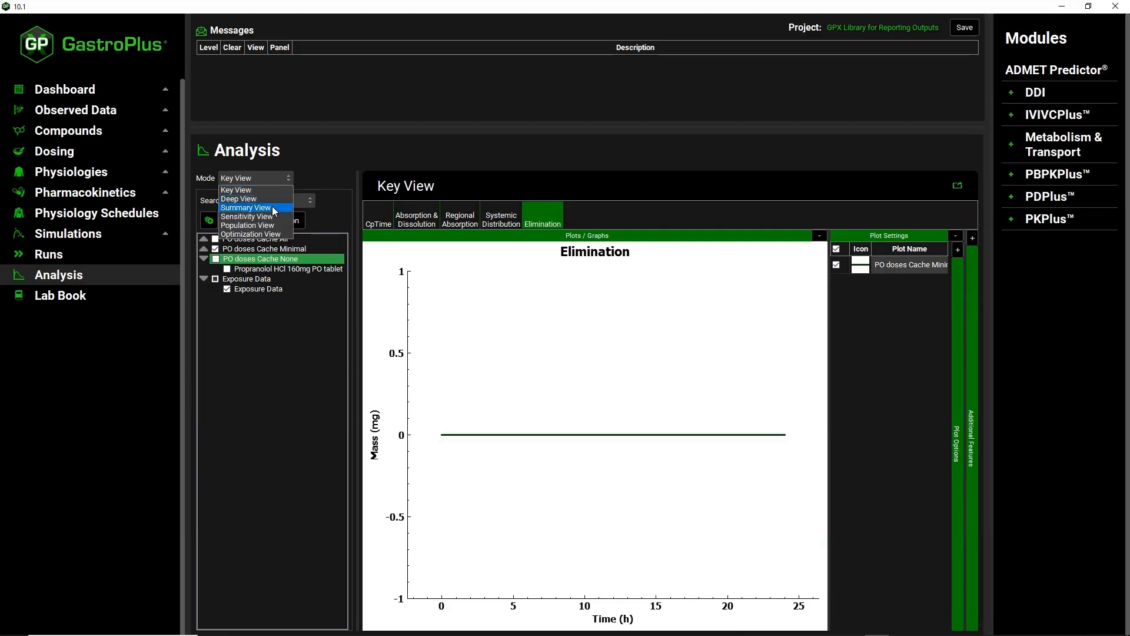
pyautogui.click(272, 207)
pyautogui.click(216, 238)
pyautogui.click(216, 259)
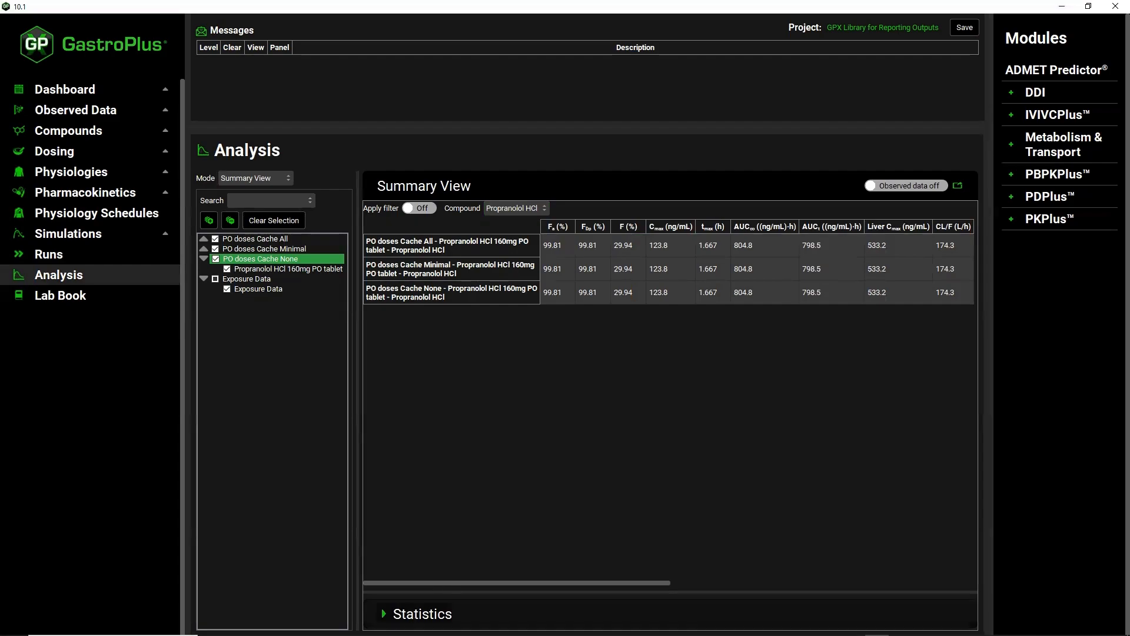
pyautogui.click(384, 614)
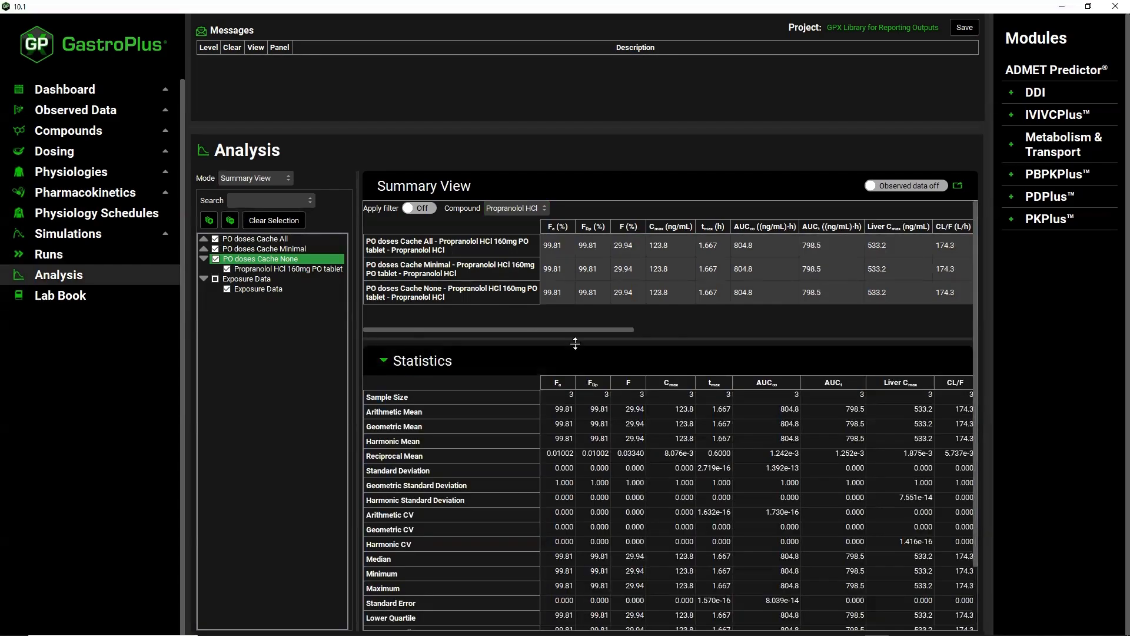
pyautogui.click(384, 361)
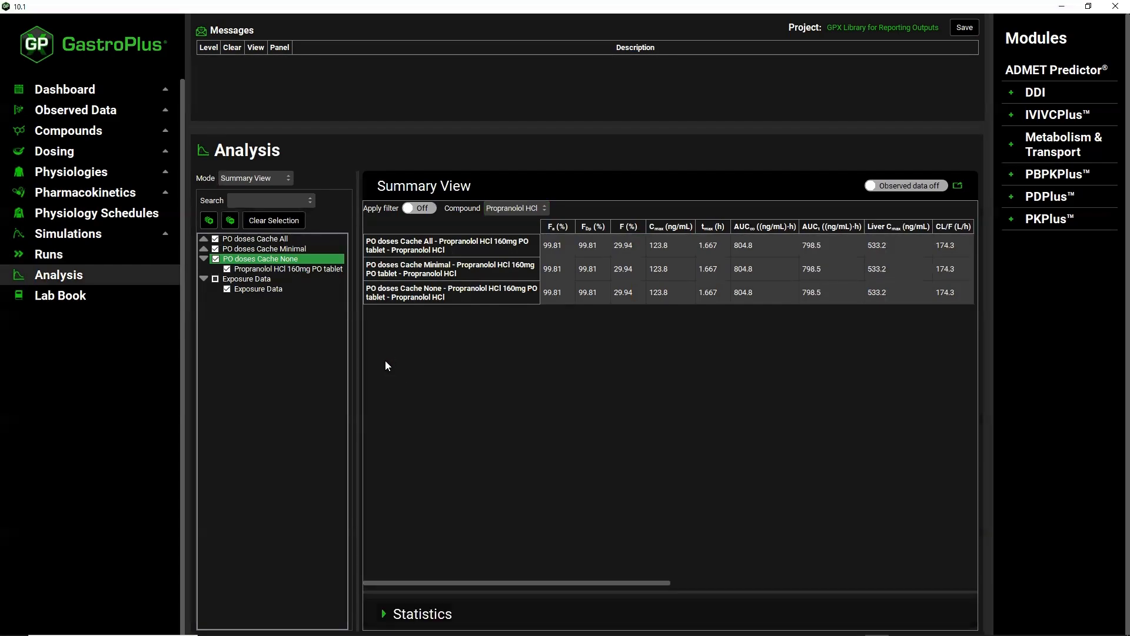
# For the PO doses Cache All run, choose the Standard output format with Inputs and Summary as result types.
pyautogui.click(67, 255)
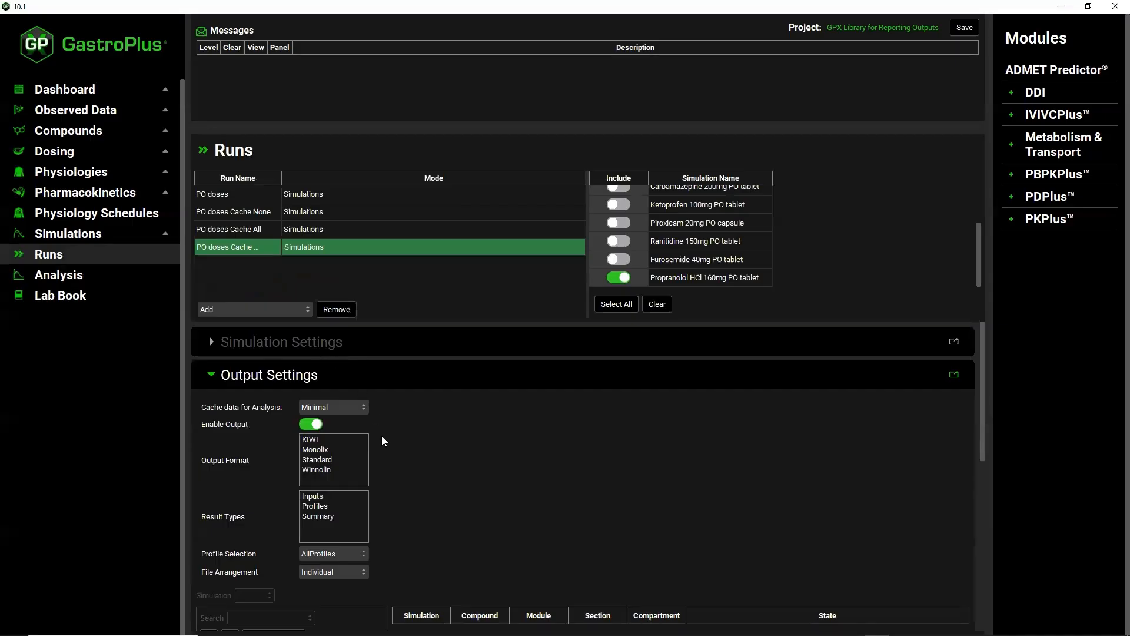
pyautogui.click(247, 229)
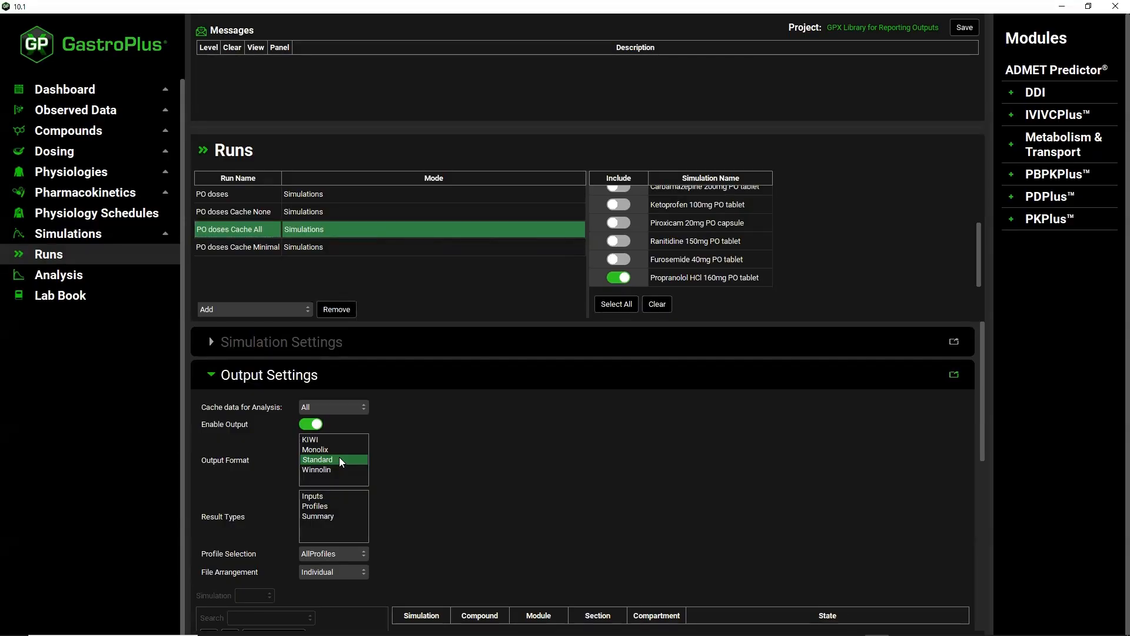
pyautogui.scroll(-1, 339, 457)
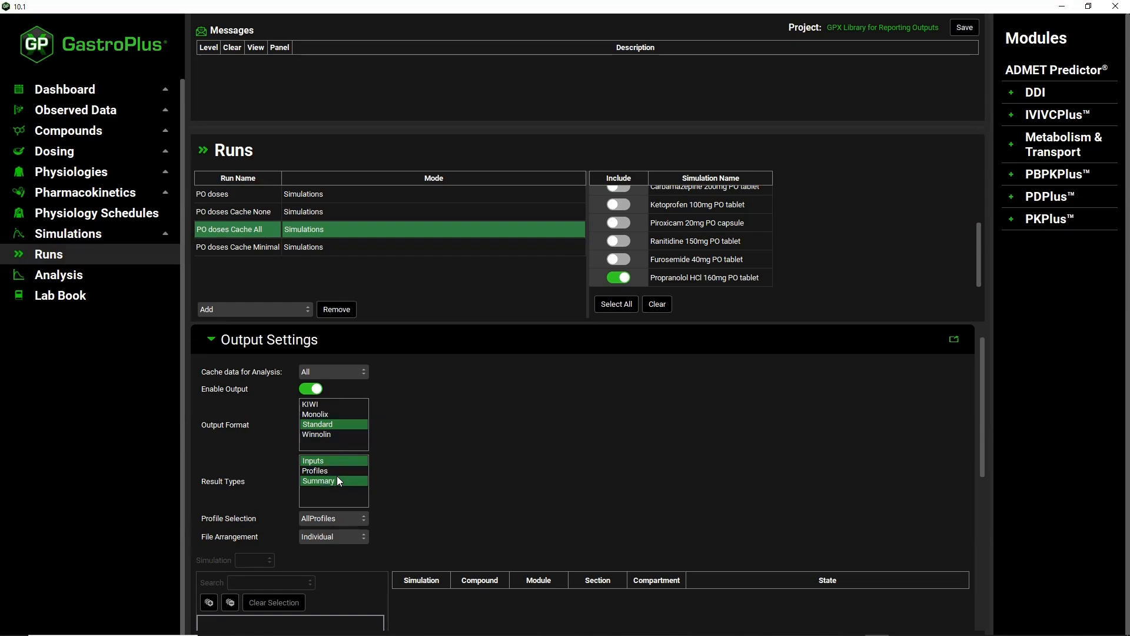
# Set the run's profile selection to SelectedProfiles and its file arrangement to Composite.
pyautogui.click(337, 519)
pyautogui.click(341, 539)
pyautogui.click(351, 536)
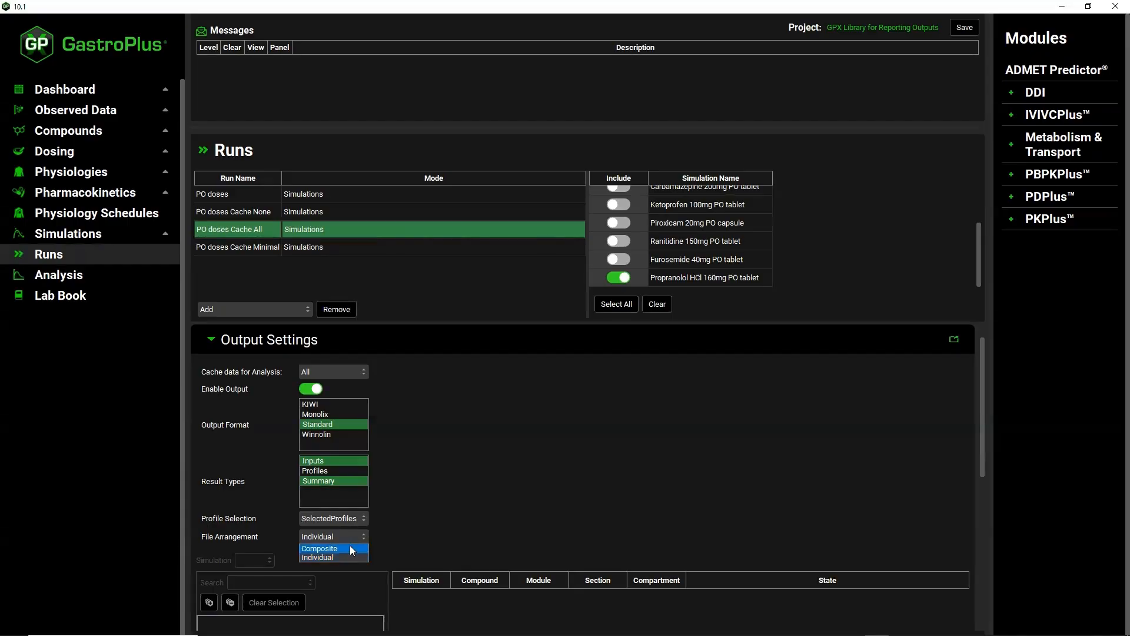
pyautogui.click(352, 549)
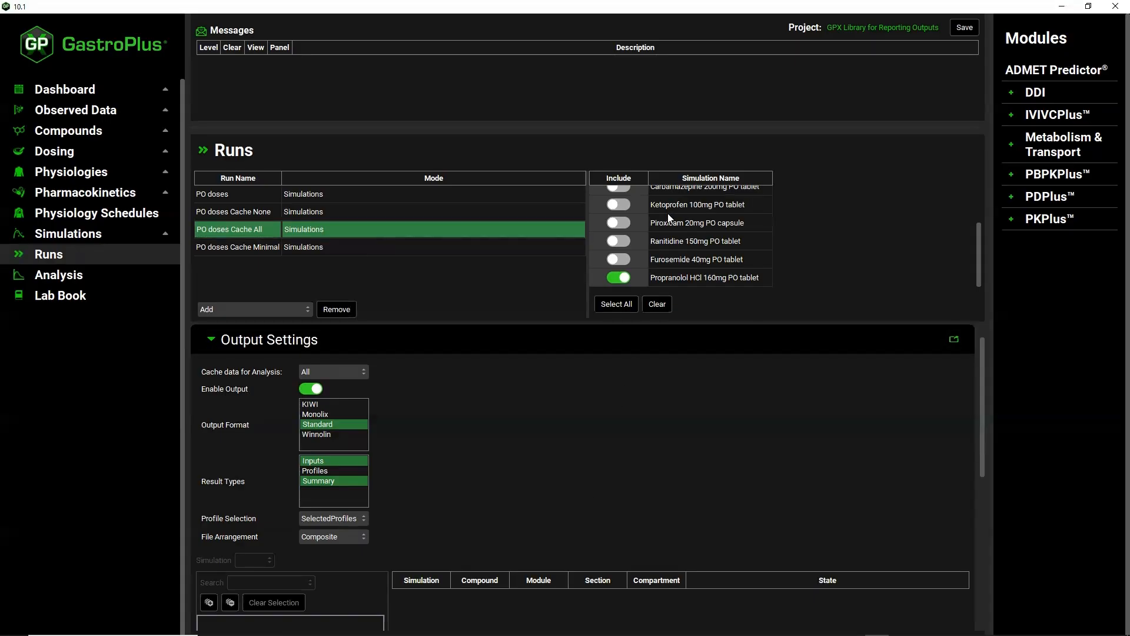
# Execute PO doses Cache All with Atenolol 100mg PO tablet and Brick Dust 10mg PO tablet also included, and display the CpTime plot.
pyautogui.scroll(3, 680, 227)
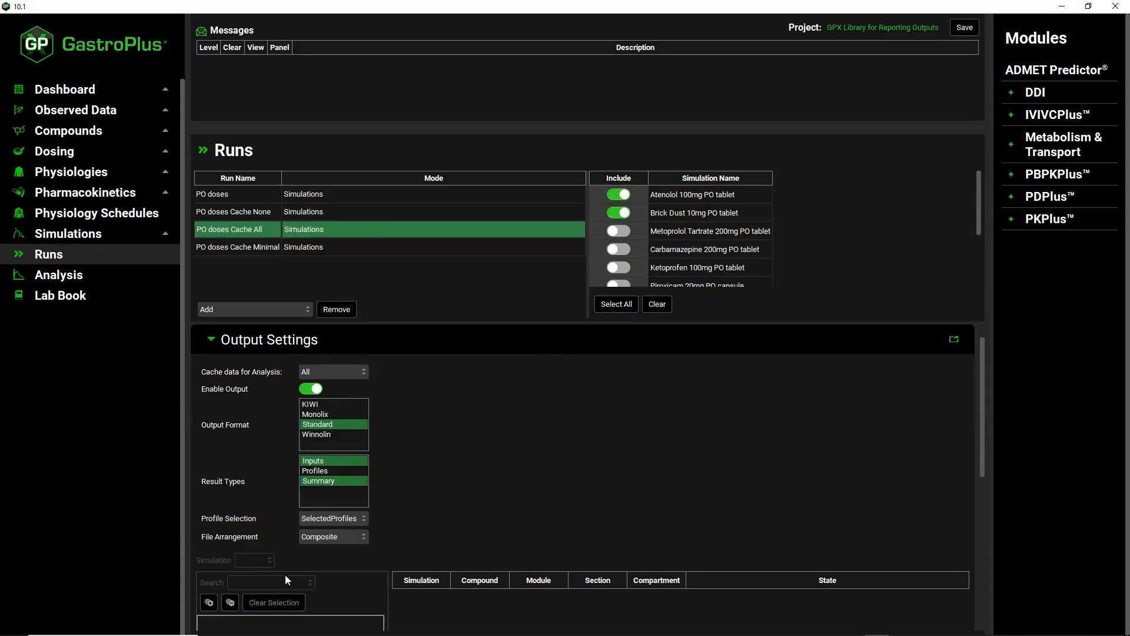
pyautogui.scroll(-3, 285, 574)
pyautogui.click(215, 575)
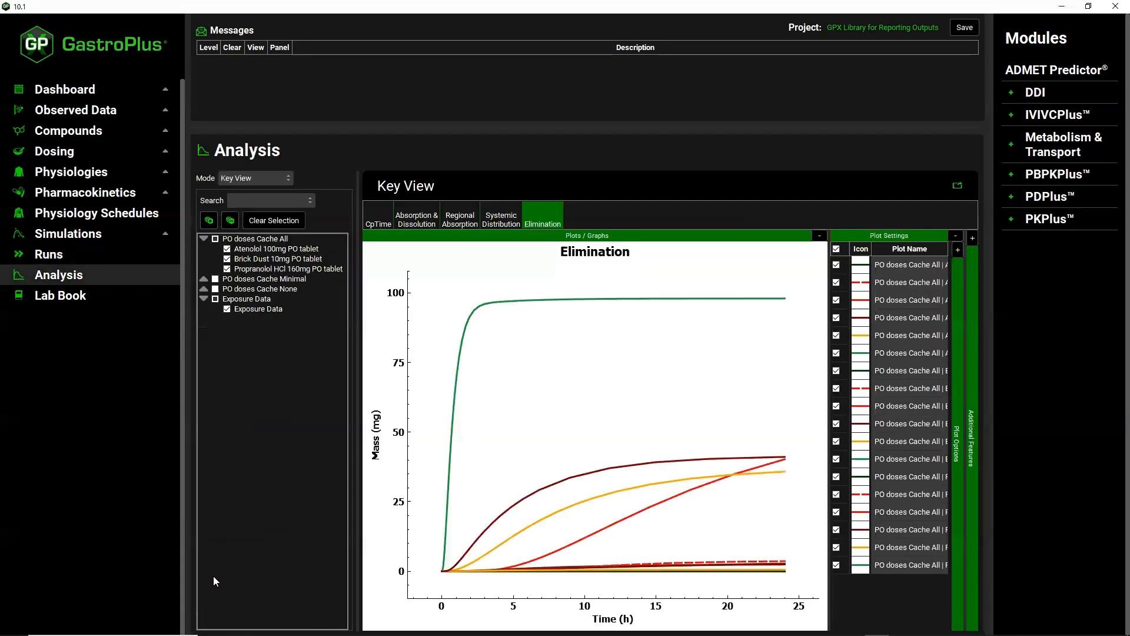
pyautogui.click(388, 212)
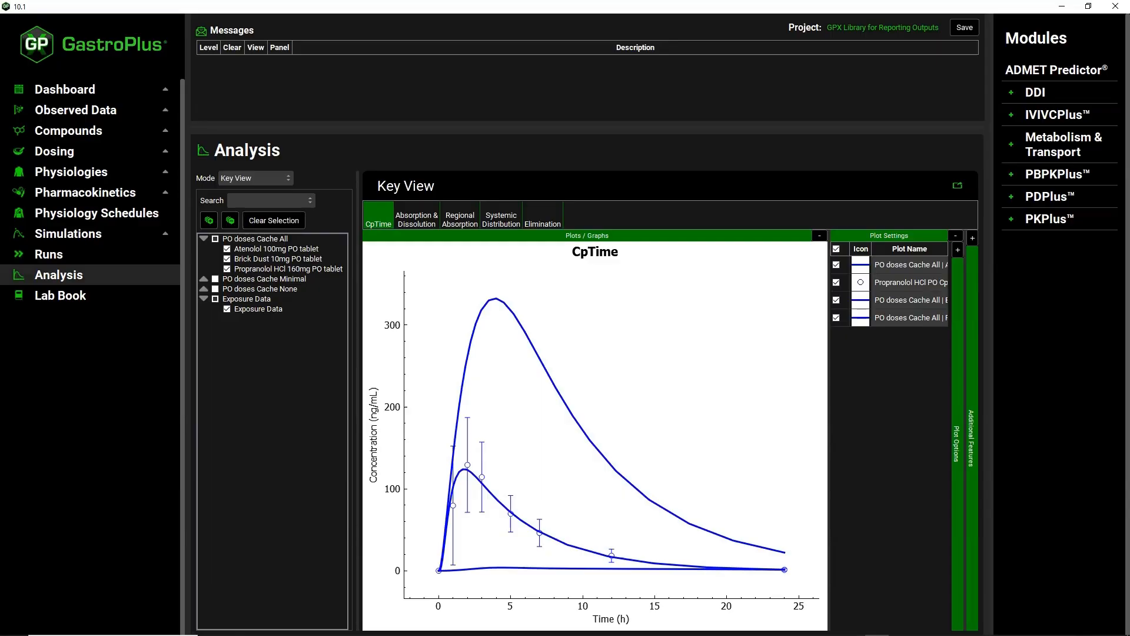
# Switch to File Explorer and open the Standard output workbook from the PO doses Cache All folder inside Reporting Outputs.
pyautogui.hotkey('alt', 'Tab')
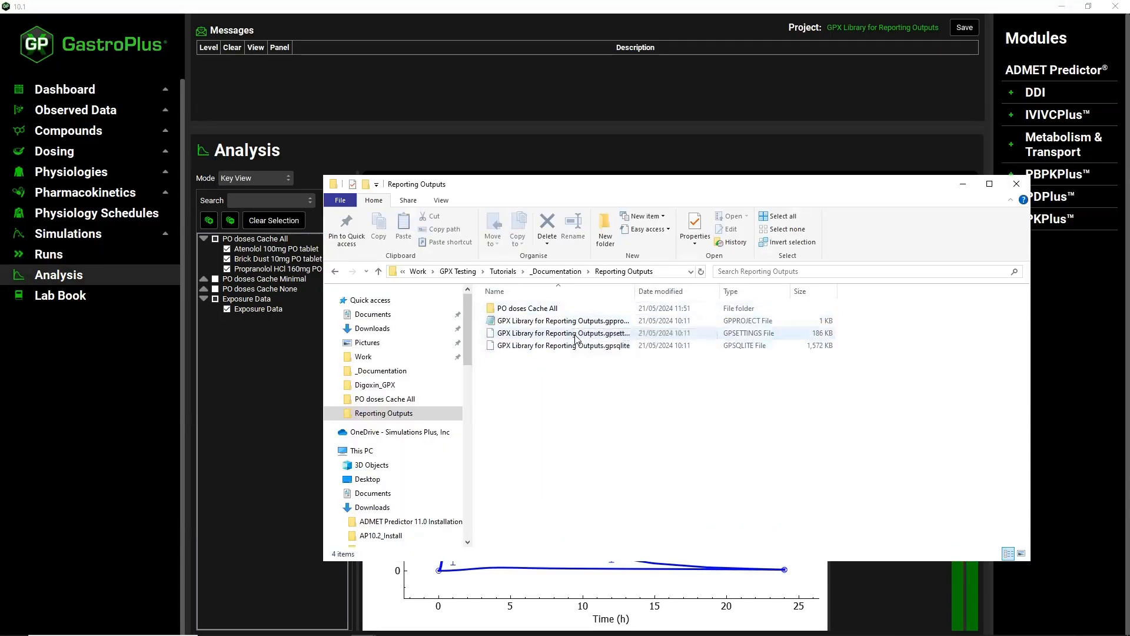
pyautogui.doubleClick(552, 309)
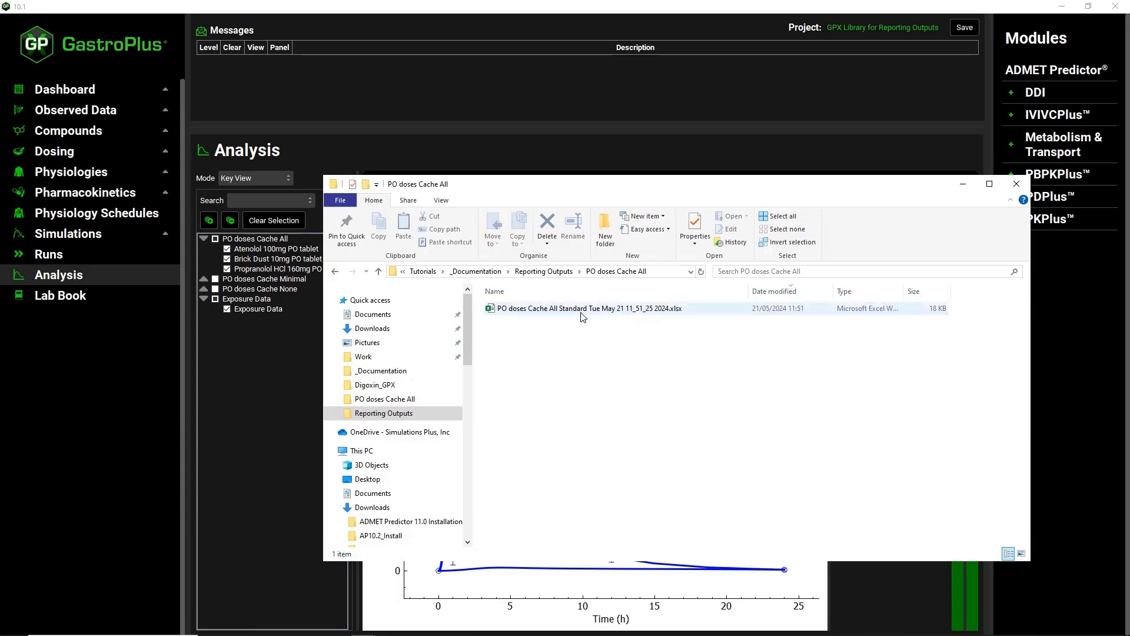
pyautogui.doubleClick(647, 310)
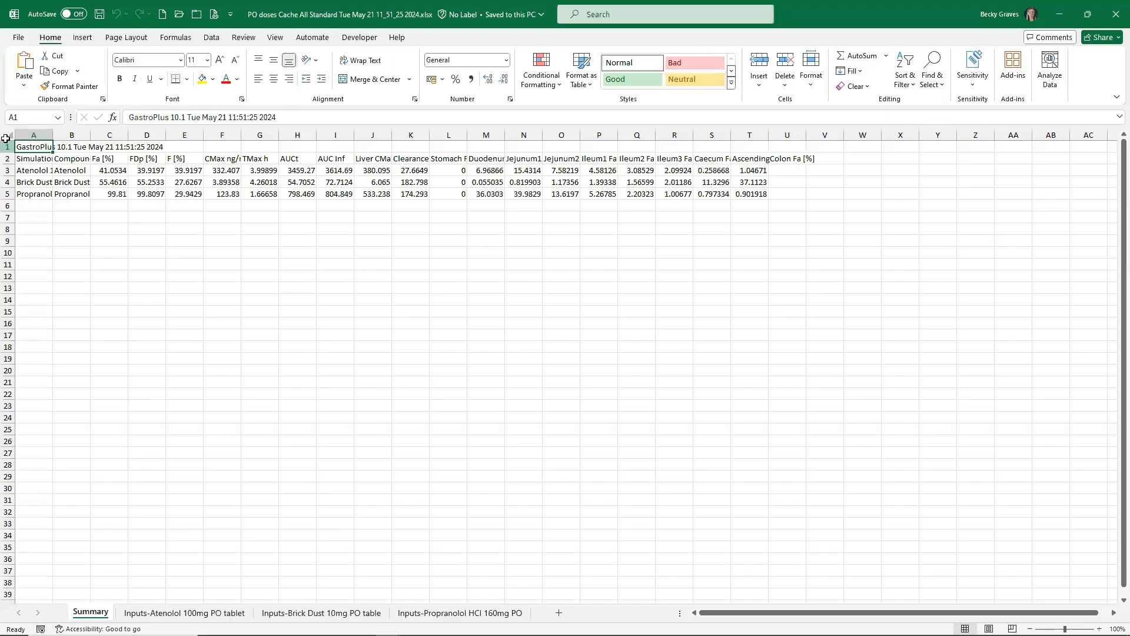
# Autofit all column widths on the Summary sheet.
pyautogui.click(7, 136)
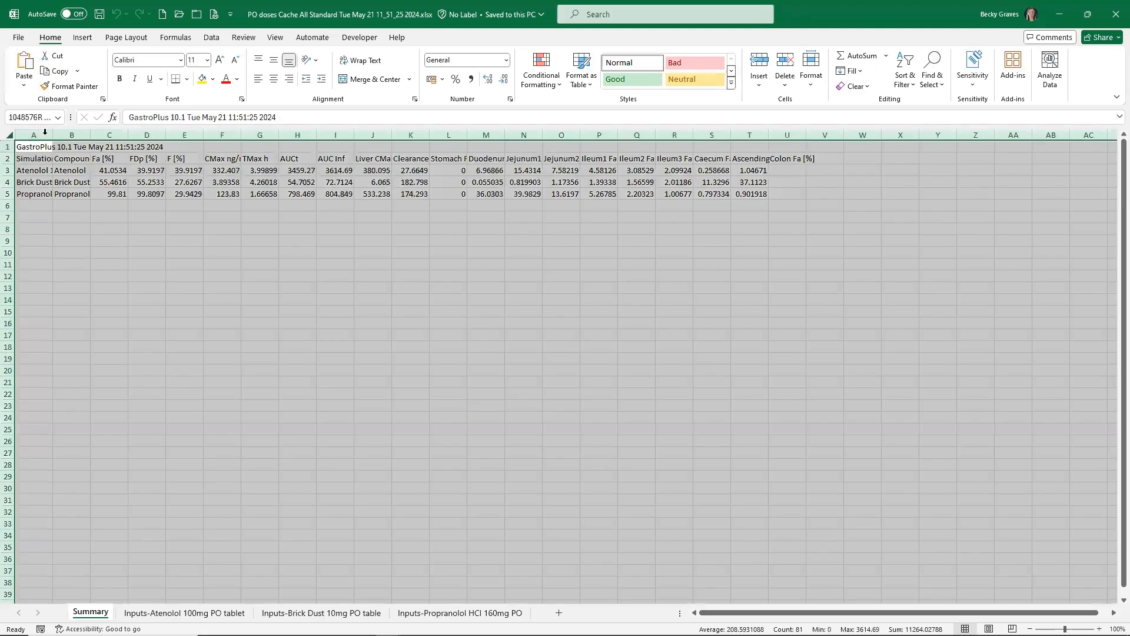
pyautogui.doubleClick(53, 135)
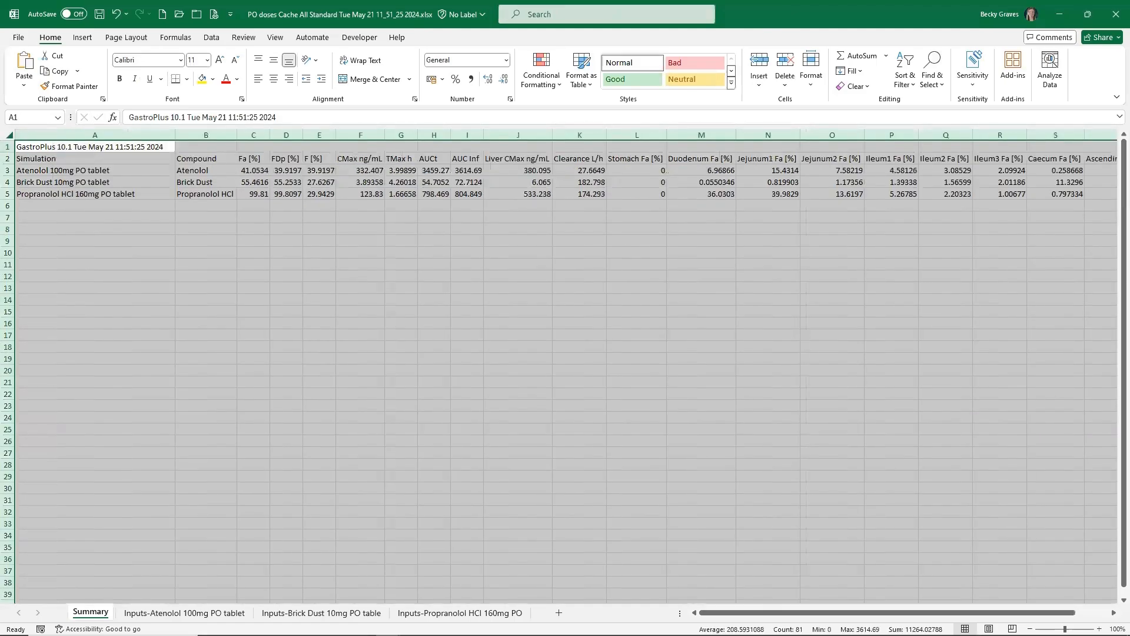
pyautogui.click(668, 206)
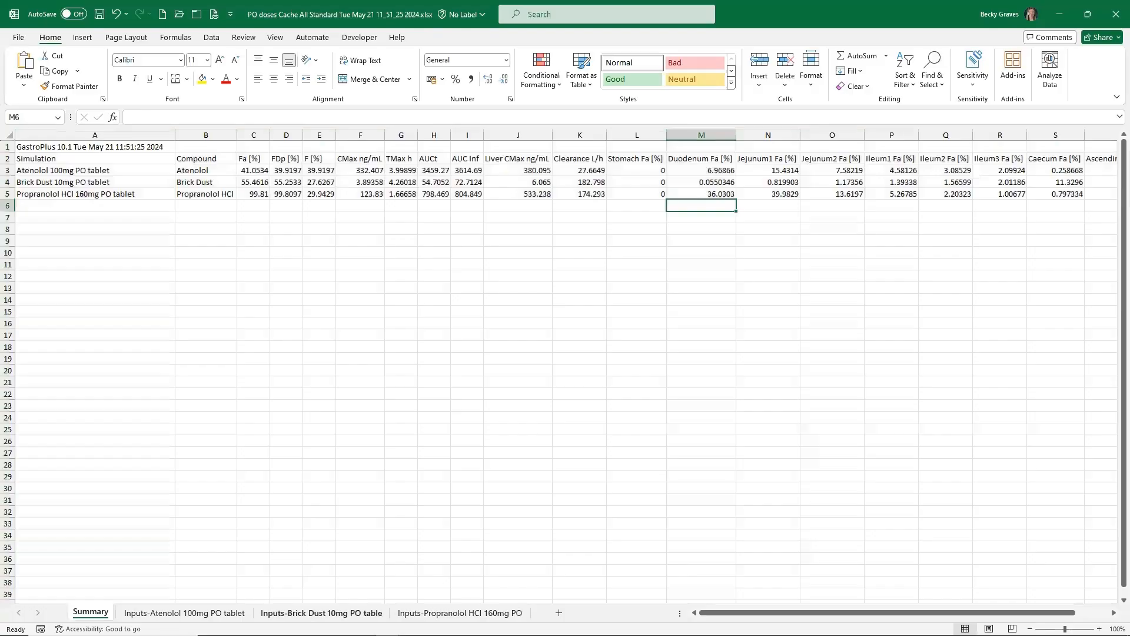
# Autofit all column widths on the Inputs-Atenolol 100mg PO tablet sheet.
pyautogui.click(234, 614)
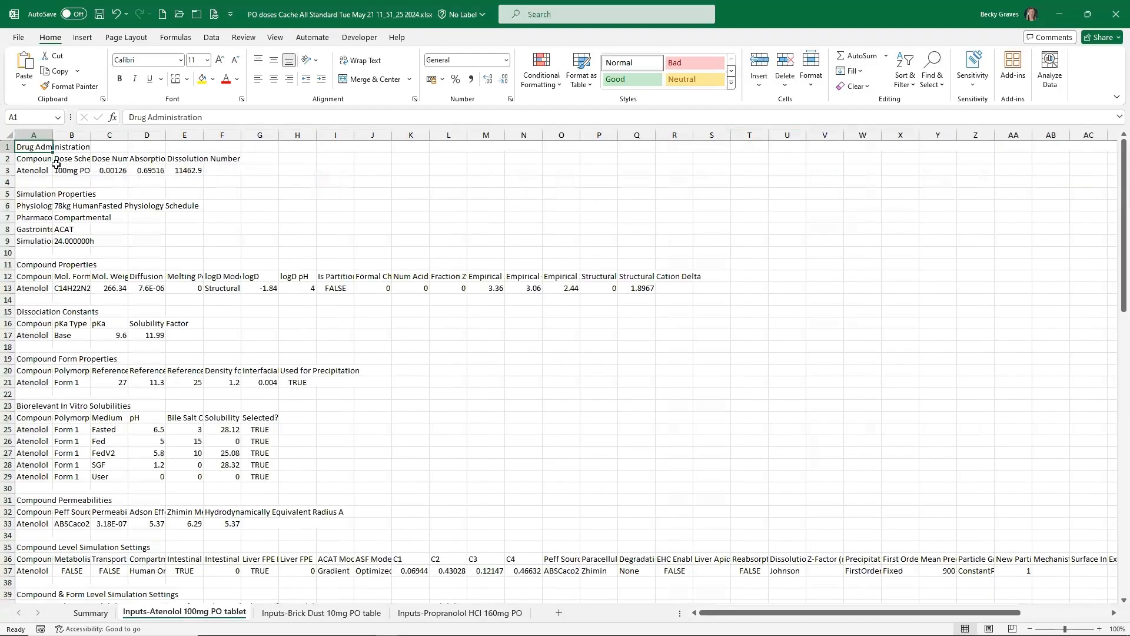
pyautogui.click(8, 135)
pyautogui.doubleClick(52, 133)
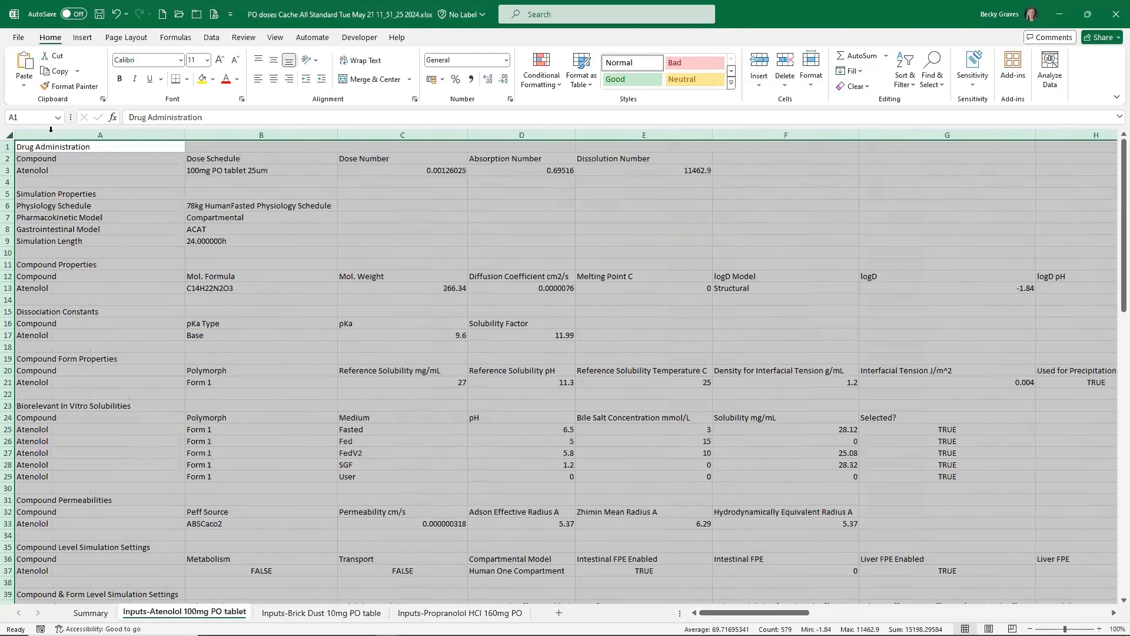
pyautogui.click(51, 158)
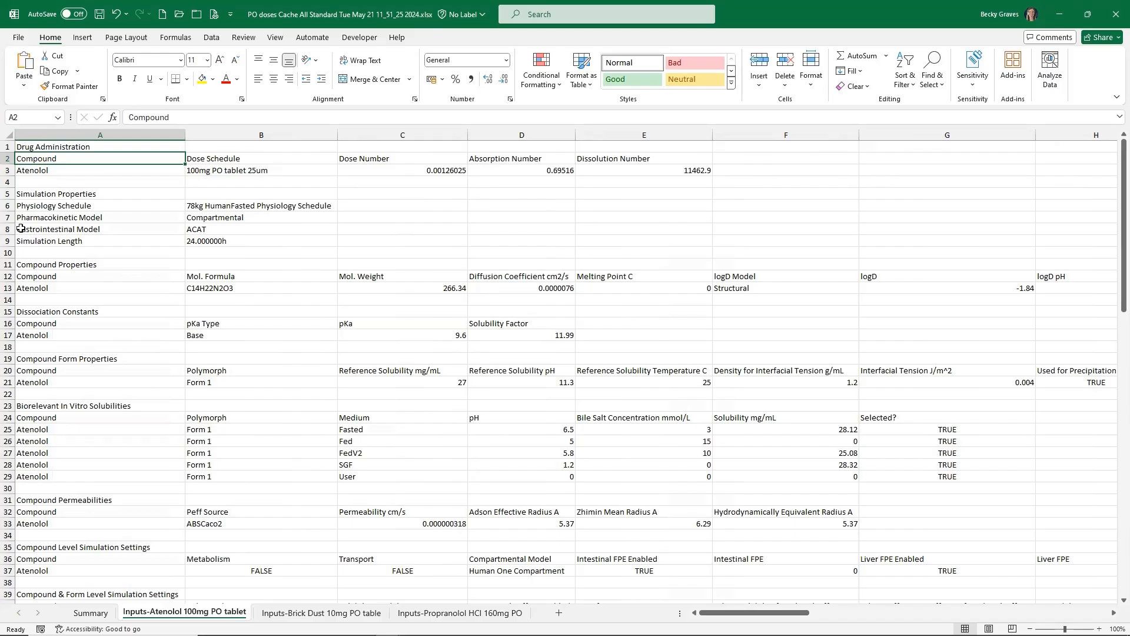
# Review the Atenolol inputs by highlighting the compound property and setting rows 11 to 37, followed by dose and formulation rows 47 to 54.
pyautogui.moveTo(9, 264); pyautogui.dragTo(58, 572)
pyautogui.scroll(-9, 65, 547)
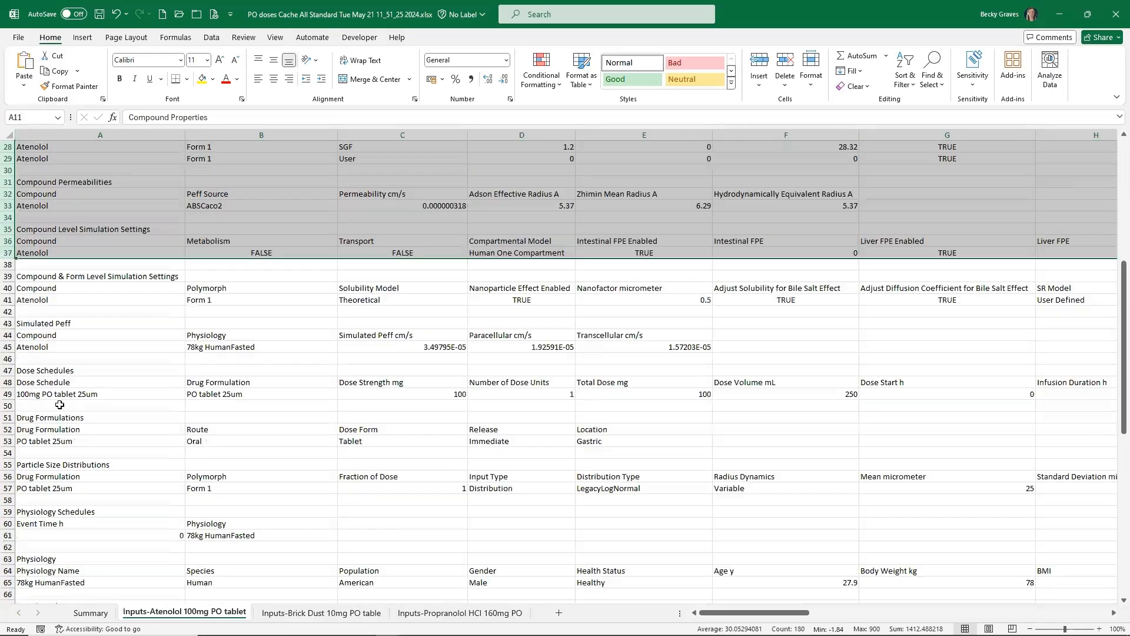
pyautogui.moveTo(11, 372); pyautogui.dragTo(26, 453)
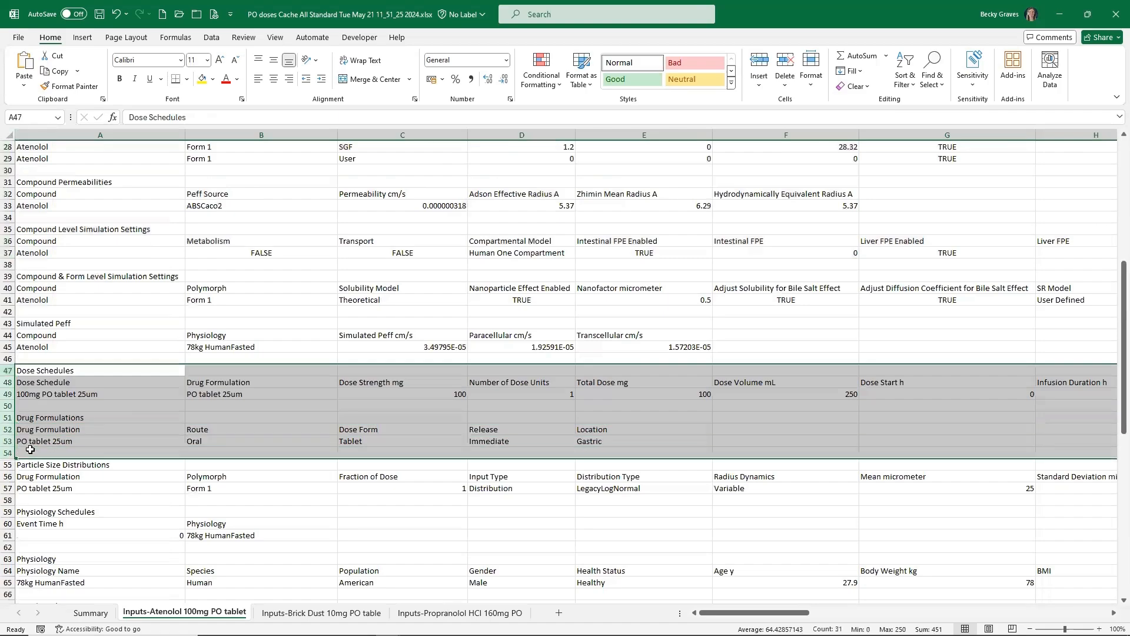
# Examine the remaining Atenolol inputs, highlighting GI physiomolecular properties, the compartmental model in rows 83 to 85, and blank rows 103 to 111.
pyautogui.scroll(-5, 26, 313)
pyautogui.scroll(-1, 26, 313)
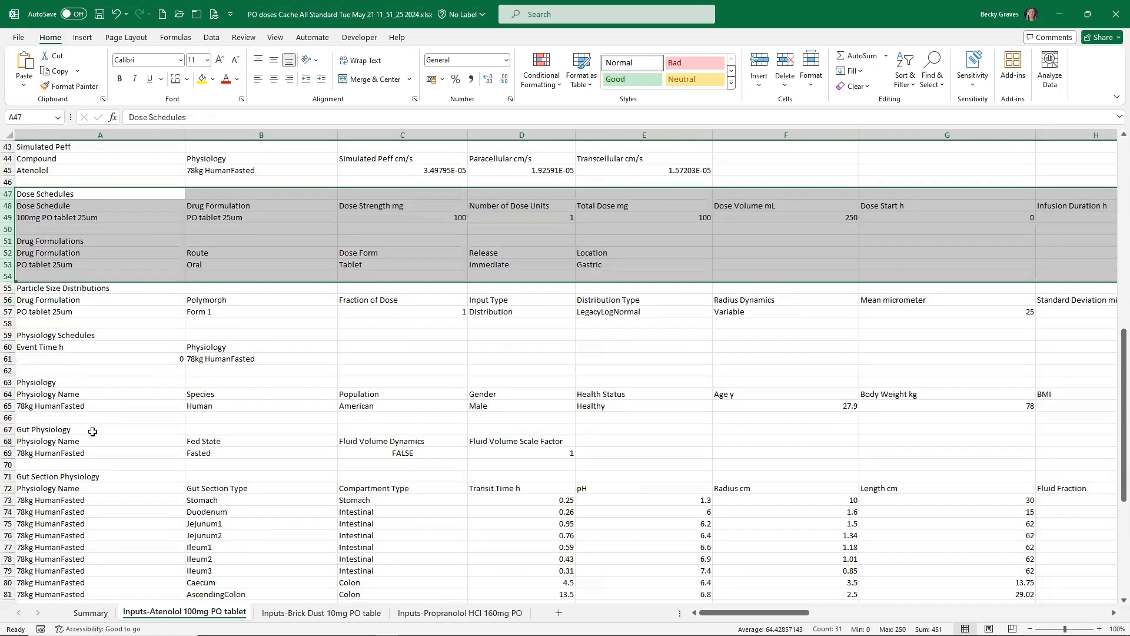
pyautogui.scroll(-1, 92, 432)
pyautogui.scroll(-1, 92, 432)
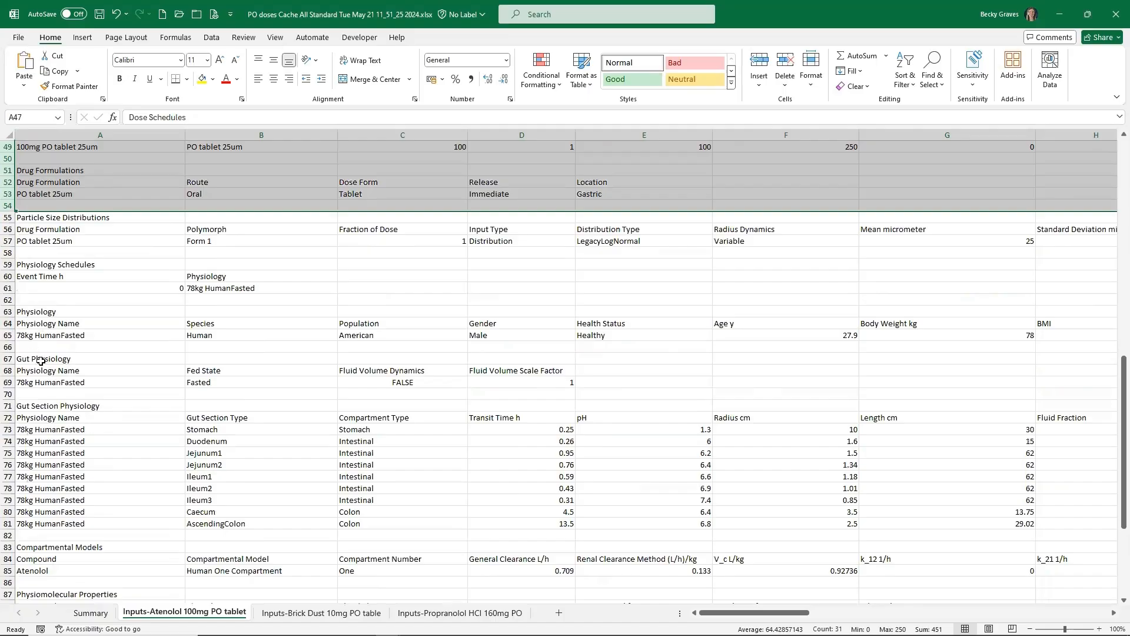
pyautogui.scroll(-2, 49, 385)
pyautogui.scroll(-5, 49, 386)
pyautogui.moveTo(11, 382); pyautogui.dragTo(45, 557)
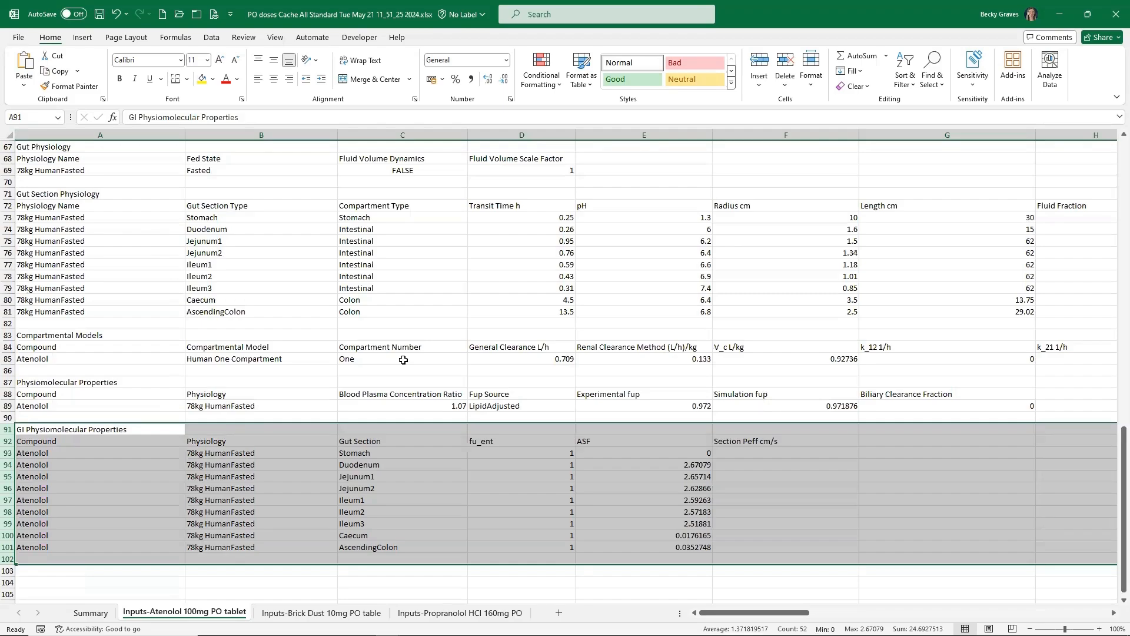
pyautogui.moveTo(7, 335); pyautogui.dragTo(18, 359)
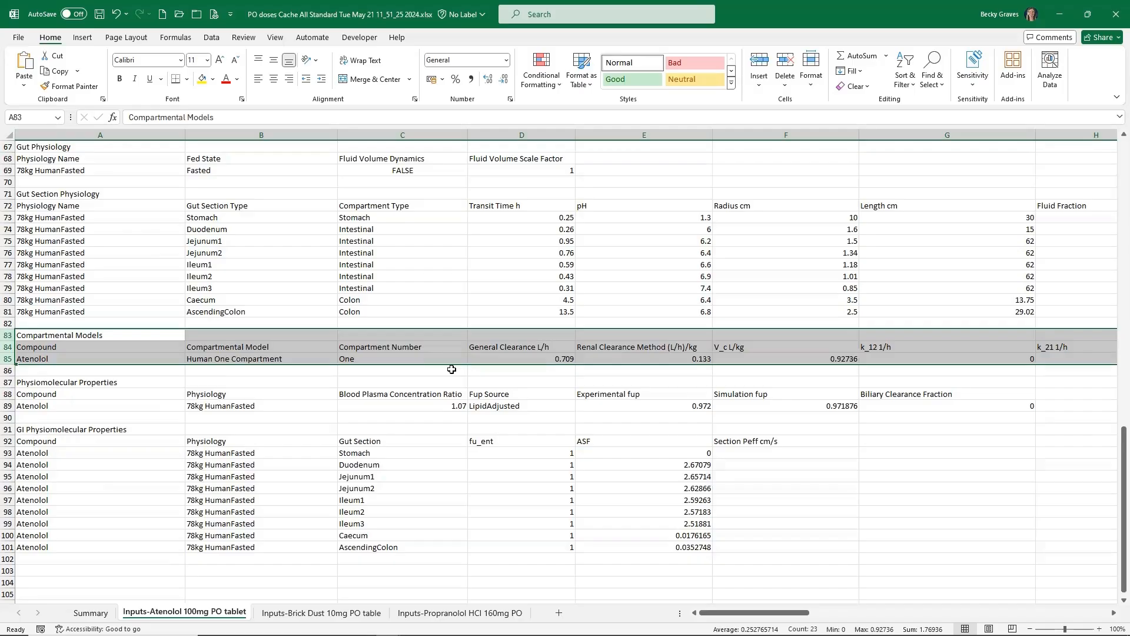
pyautogui.scroll(-3, 451, 369)
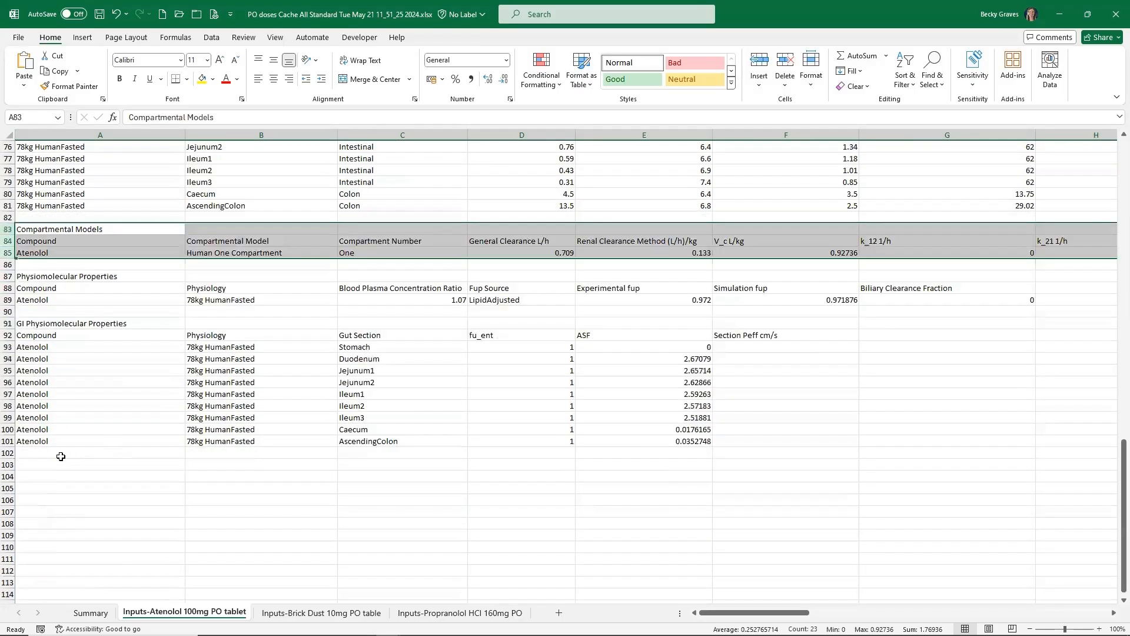
pyautogui.click(11, 462)
pyautogui.moveTo(11, 466); pyautogui.dragTo(11, 559)
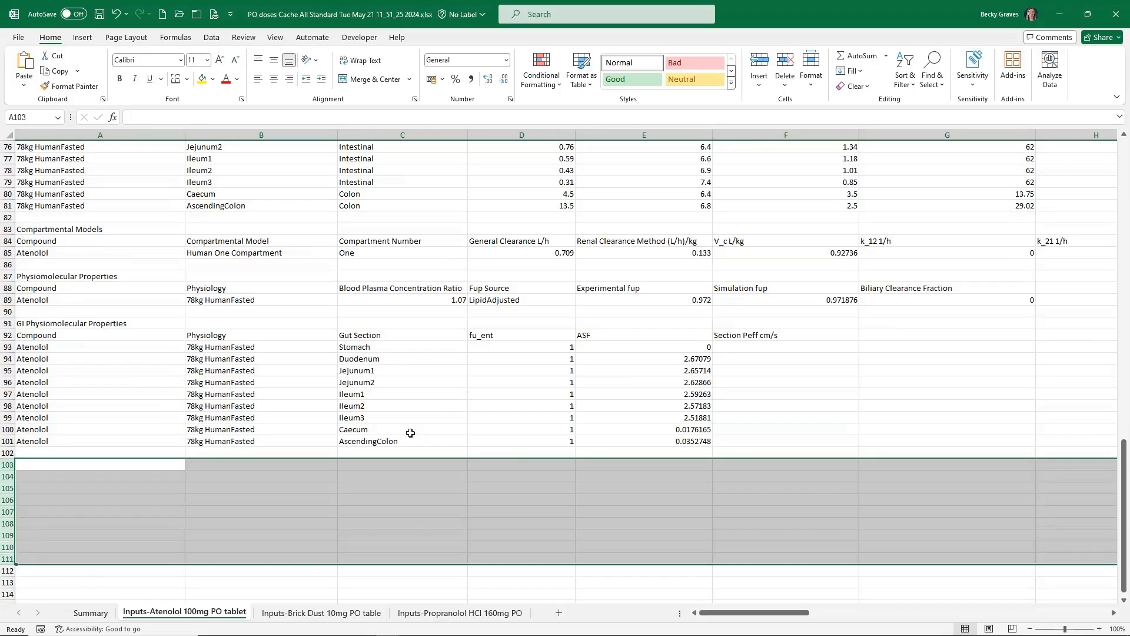
# Switch back to GastroPlus and set the result types of the PO doses Cache All run to Profiles only.
pyautogui.click(1059, 13)
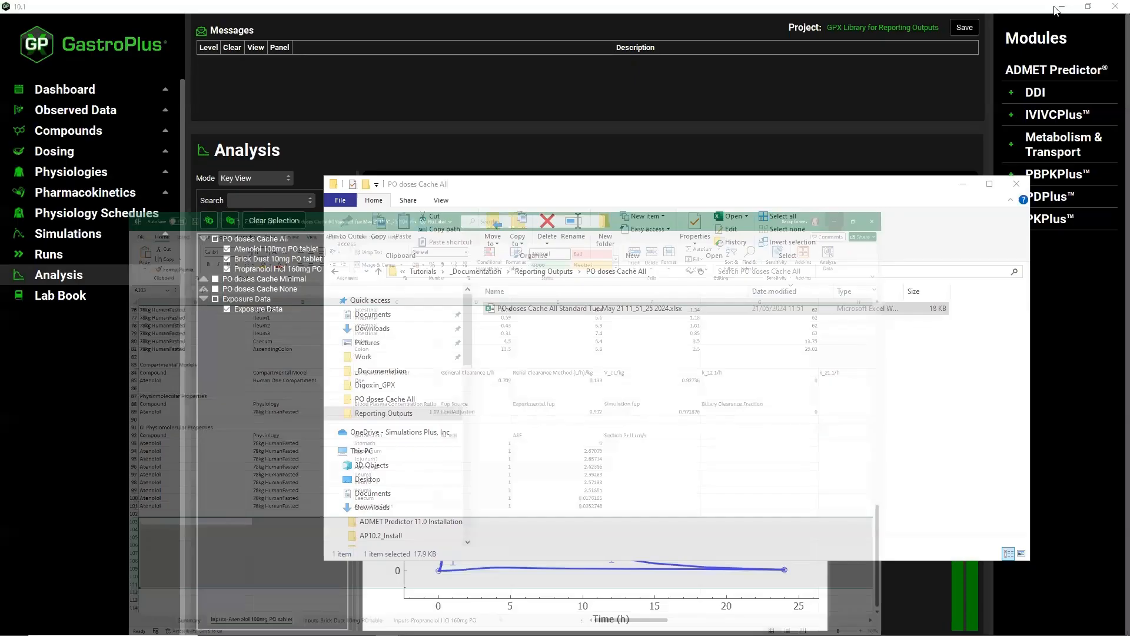
pyautogui.click(961, 185)
pyautogui.click(48, 256)
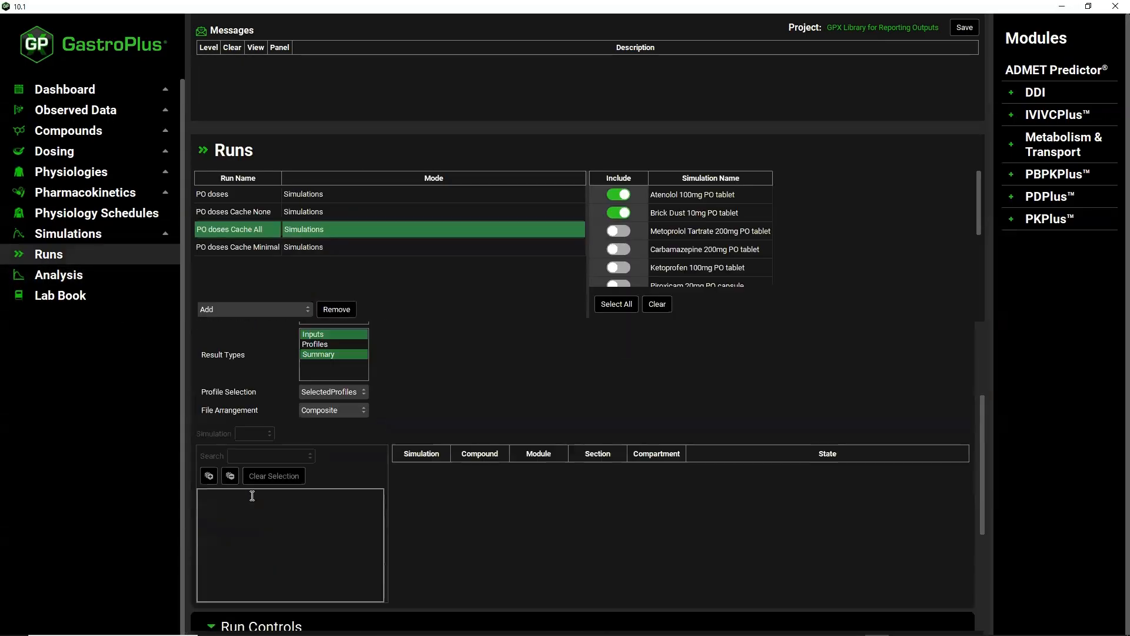
pyautogui.scroll(3, 339, 421)
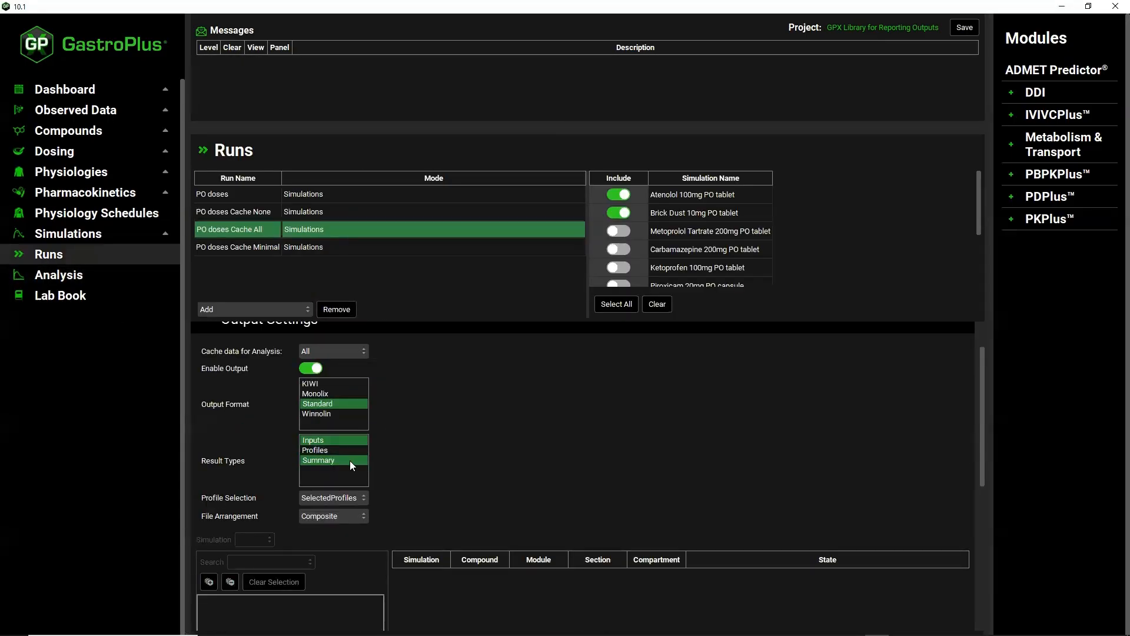
pyautogui.click(343, 450)
pyautogui.click(345, 439)
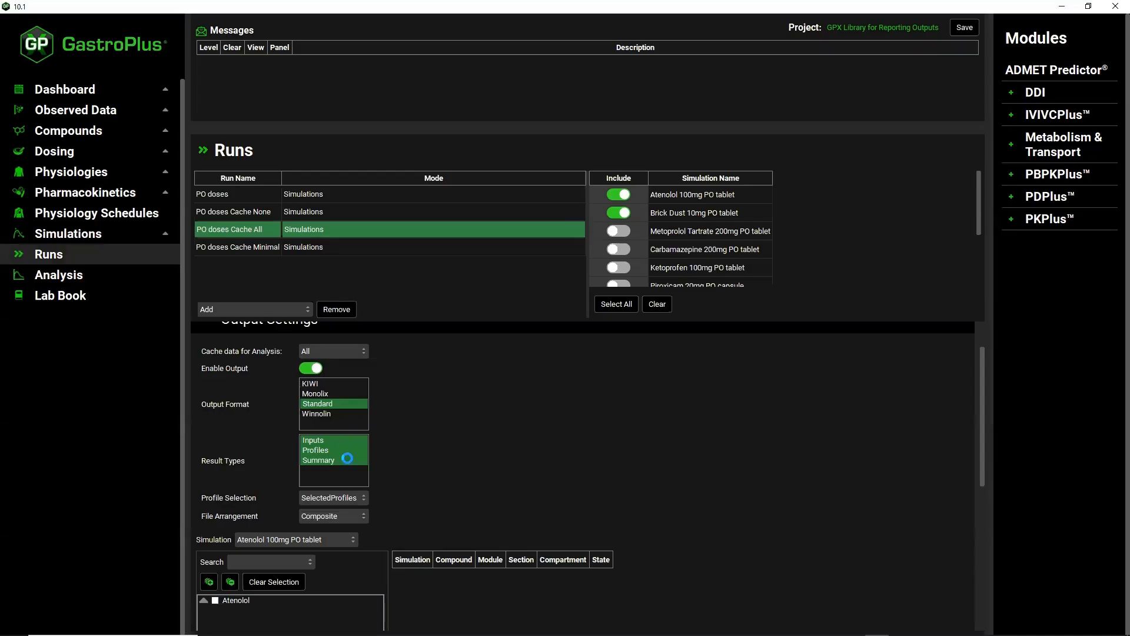
pyautogui.click(347, 458)
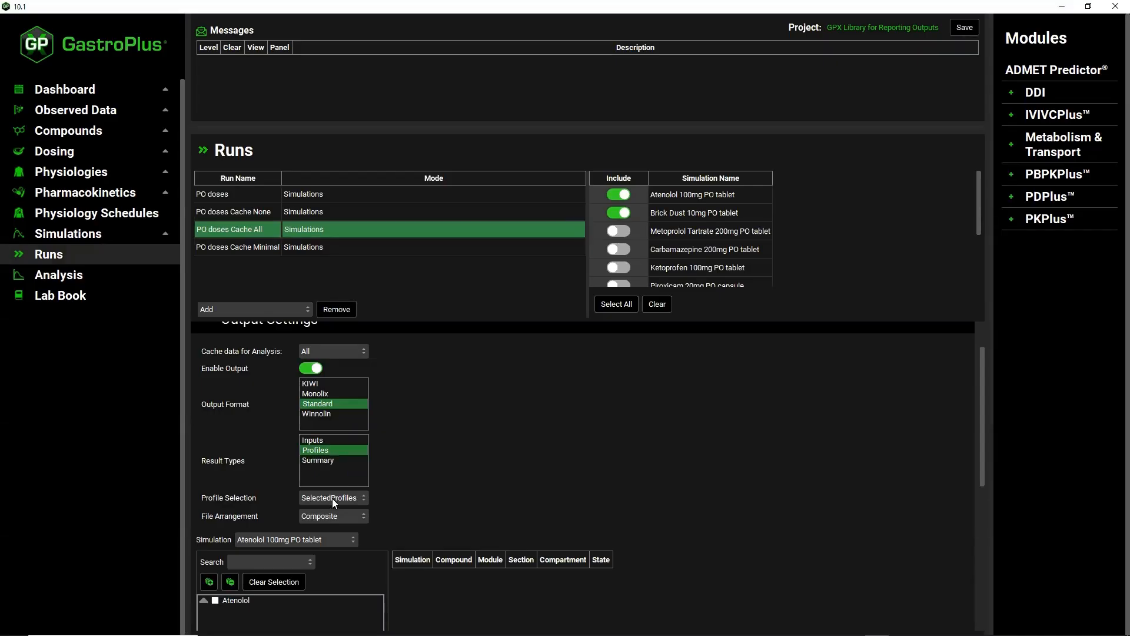
# Find and select the systemic circulation Concentration Plasma and Mass Renal Clearance profiles for the Atenolol 100mg PO tablet simulation.
pyautogui.scroll(-4, 433, 485)
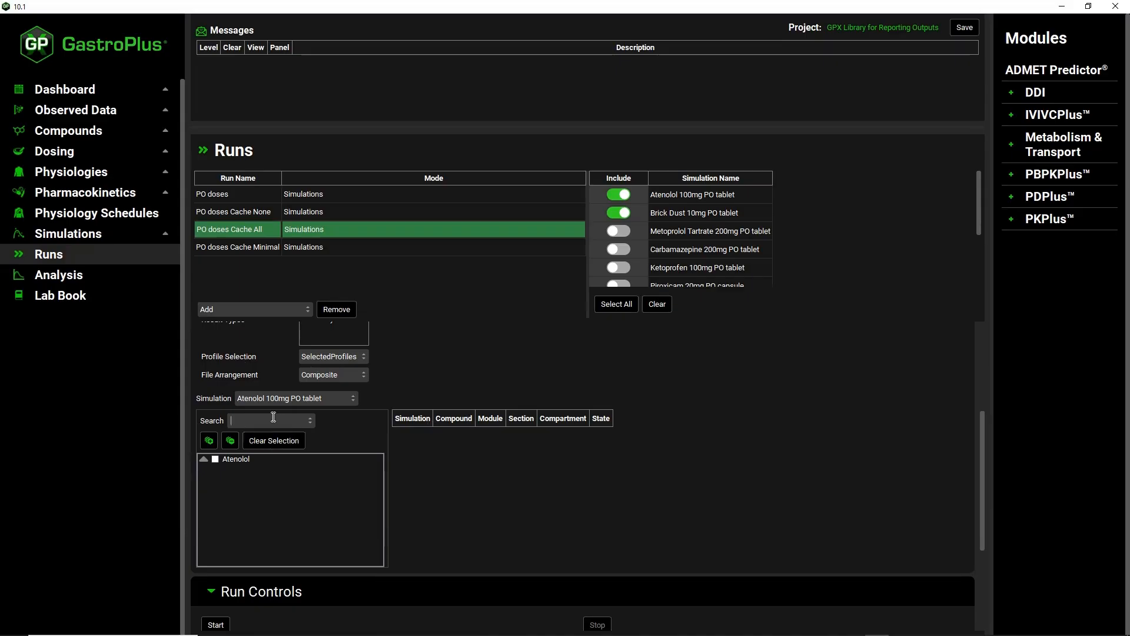
pyautogui.write('plasma')
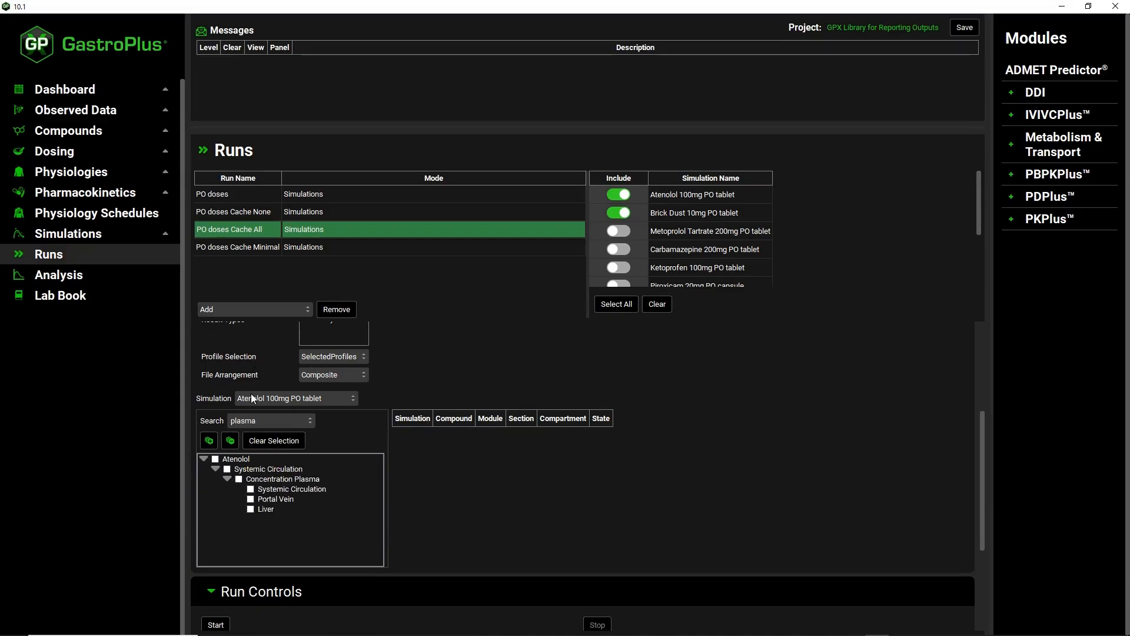
pyautogui.moveTo(261, 421); pyautogui.dragTo(188, 421)
pyautogui.write('renal')
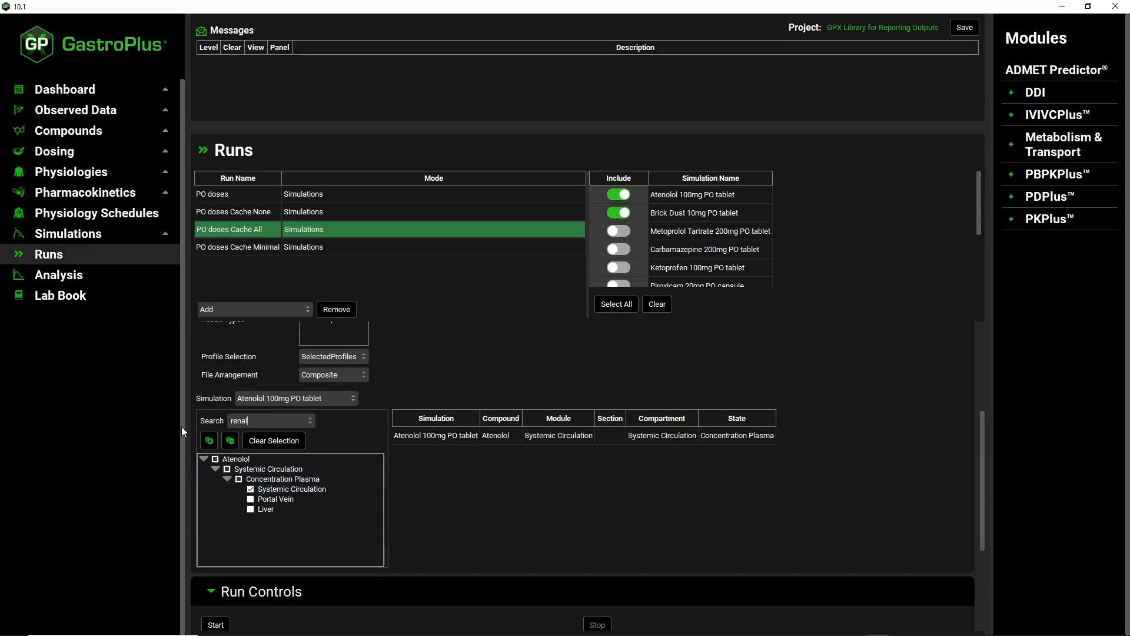
pyautogui.click(239, 478)
# Clear the profile search and select the Atenolol dissolved Mass Present profile for the Duodenum.
pyautogui.moveTo(259, 420); pyautogui.dragTo(185, 410)
pyautogui.press('BackSpace')
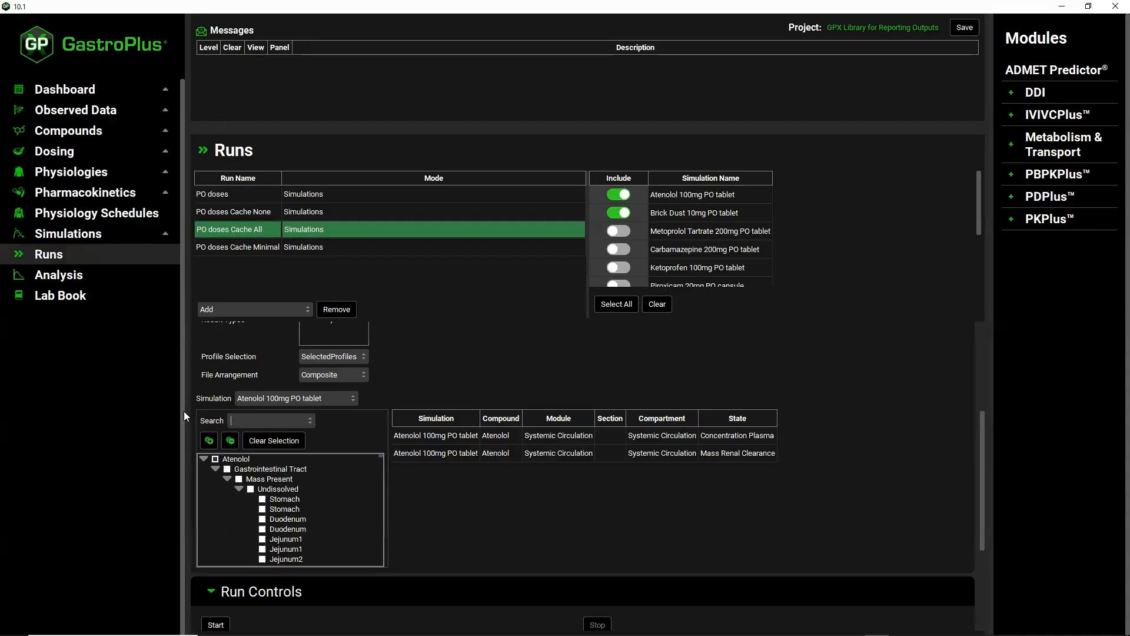
pyautogui.click(239, 489)
pyautogui.click(263, 519)
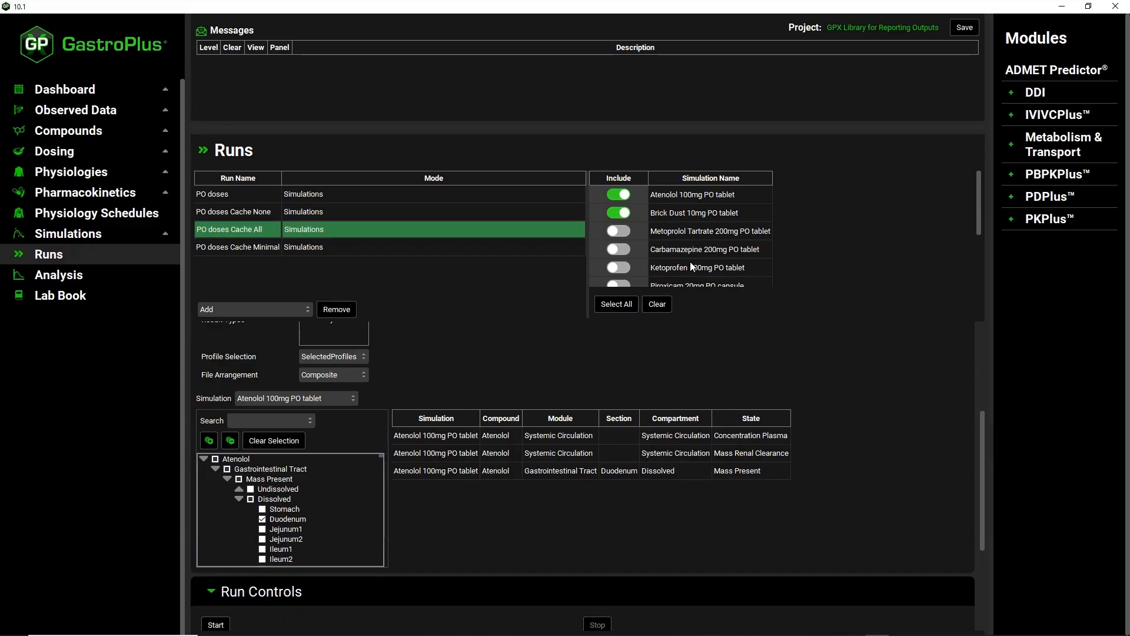
# Check the included simulations and select the dissolved Mass Present profile in the Duodenum for Brick Dust 10mg PO tablet.
pyautogui.scroll(-2, 640, 240)
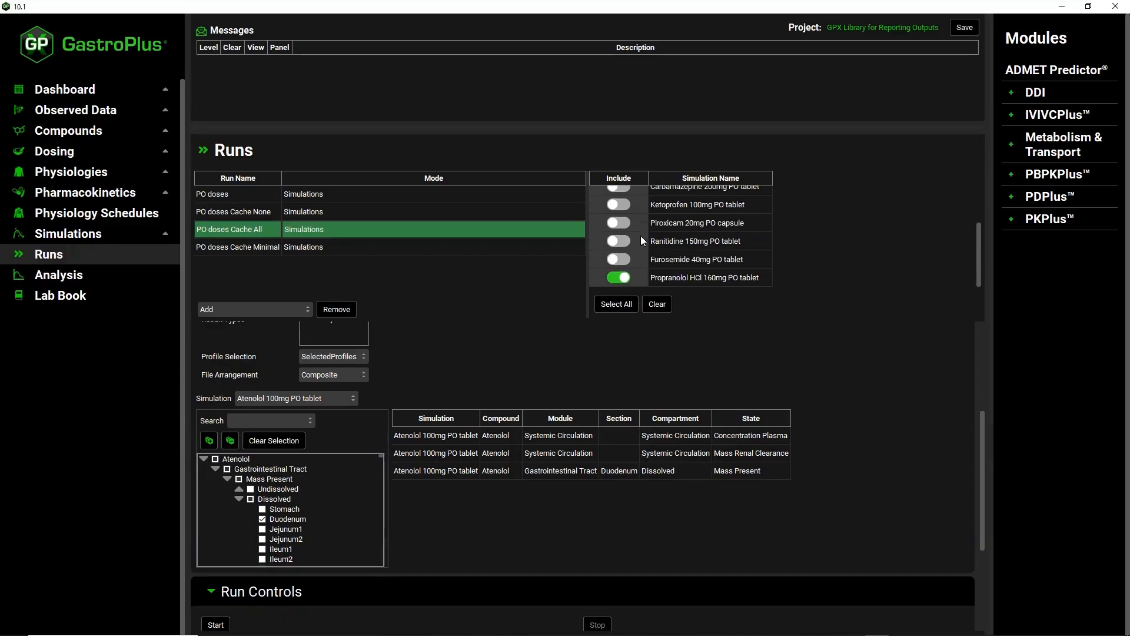
pyautogui.scroll(2, 656, 265)
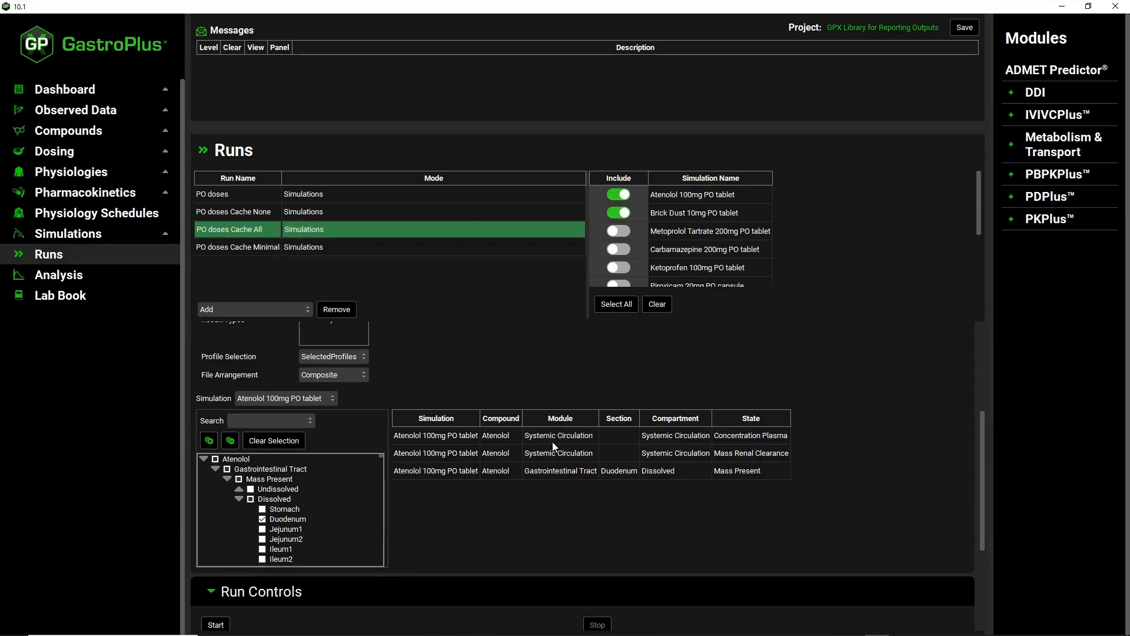
pyautogui.click(328, 397)
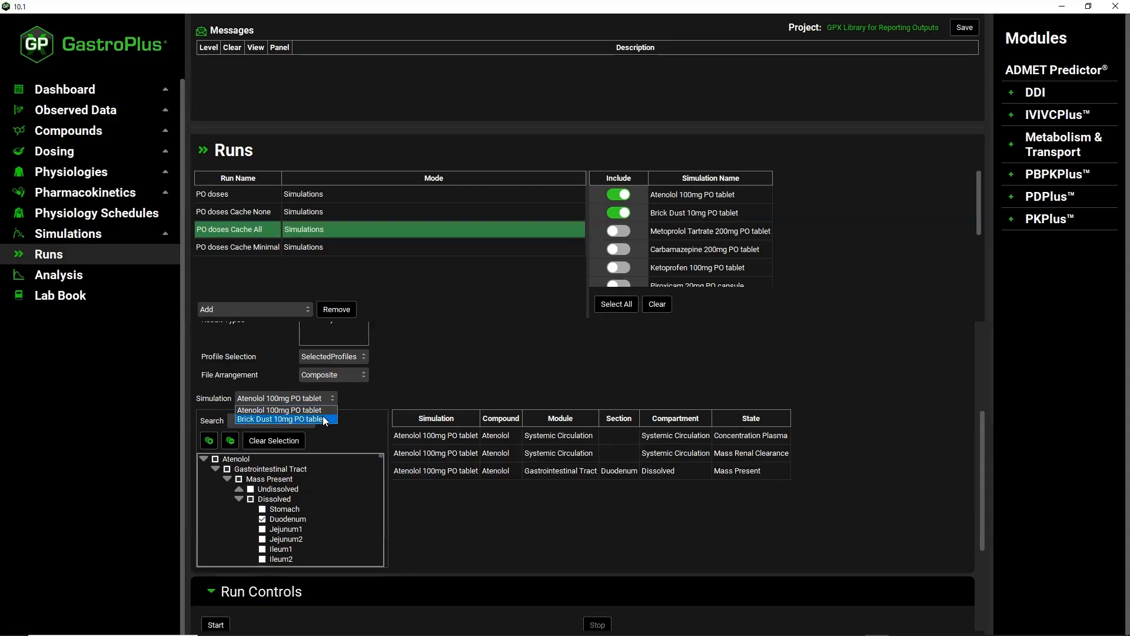
pyautogui.click(325, 419)
pyautogui.click(201, 459)
pyautogui.click(215, 468)
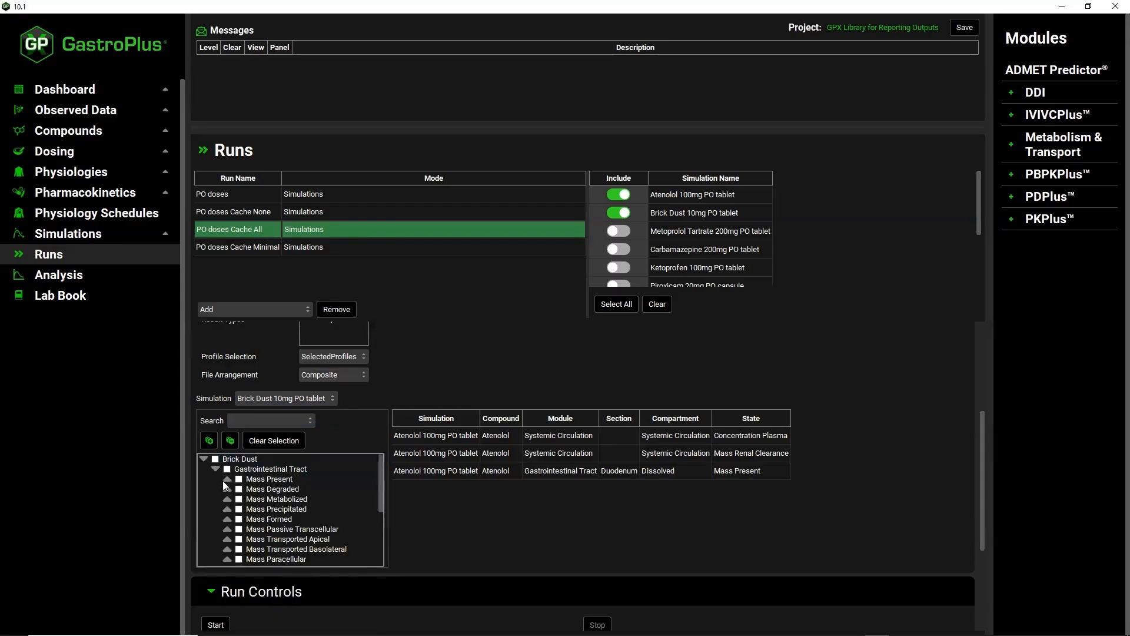
pyautogui.click(225, 479)
pyautogui.click(237, 498)
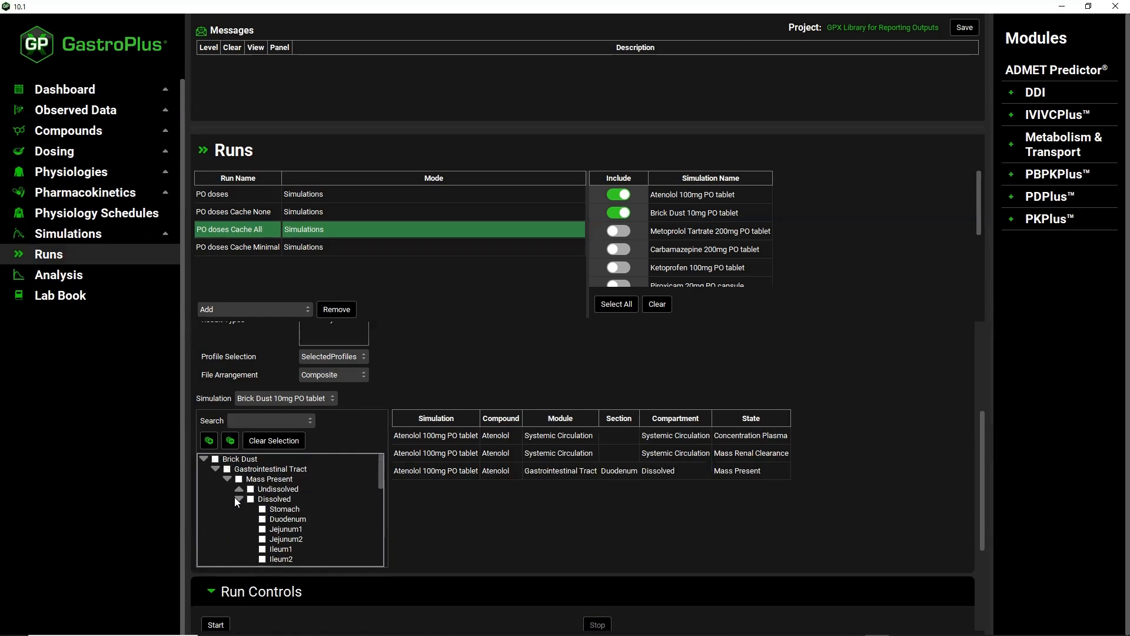
pyautogui.click(262, 519)
# Find and select the systemic circulation Concentration Plasma and Mass Renal Clearance profiles for Brick Dust.
pyautogui.click(275, 419)
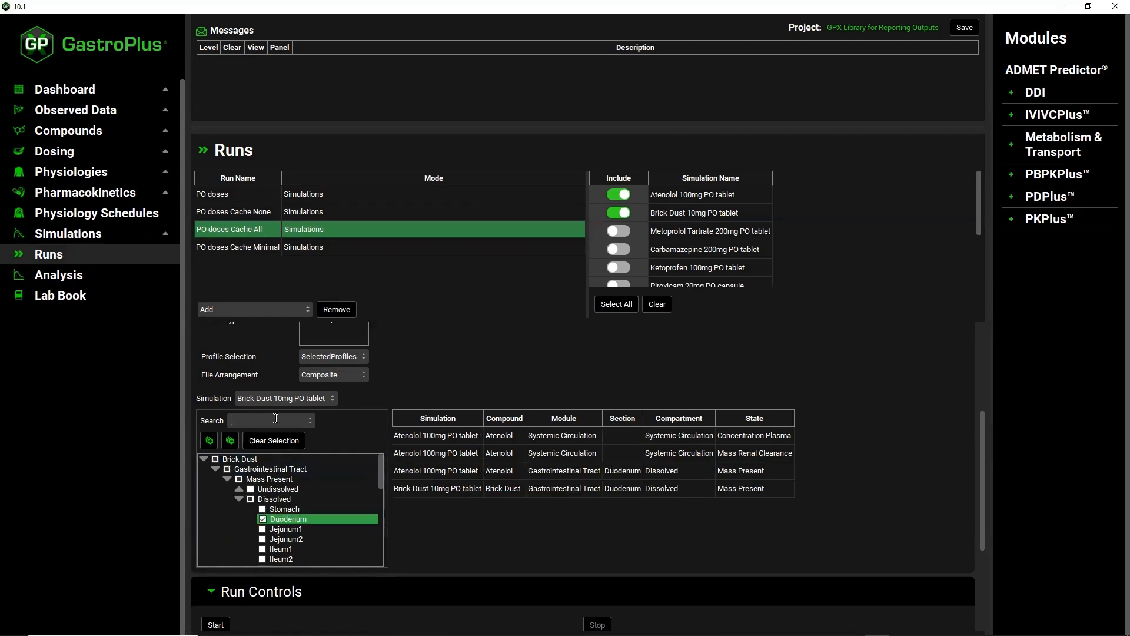
pyautogui.write('plasma')
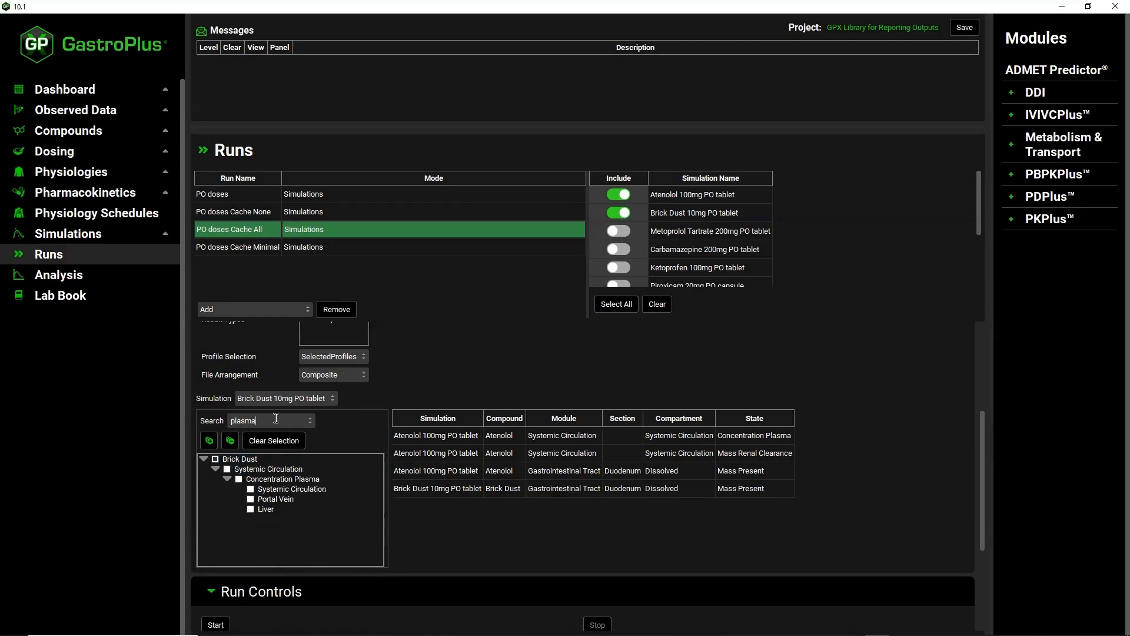
pyautogui.click(251, 489)
pyautogui.doubleClick(268, 421)
pyautogui.write('rena')
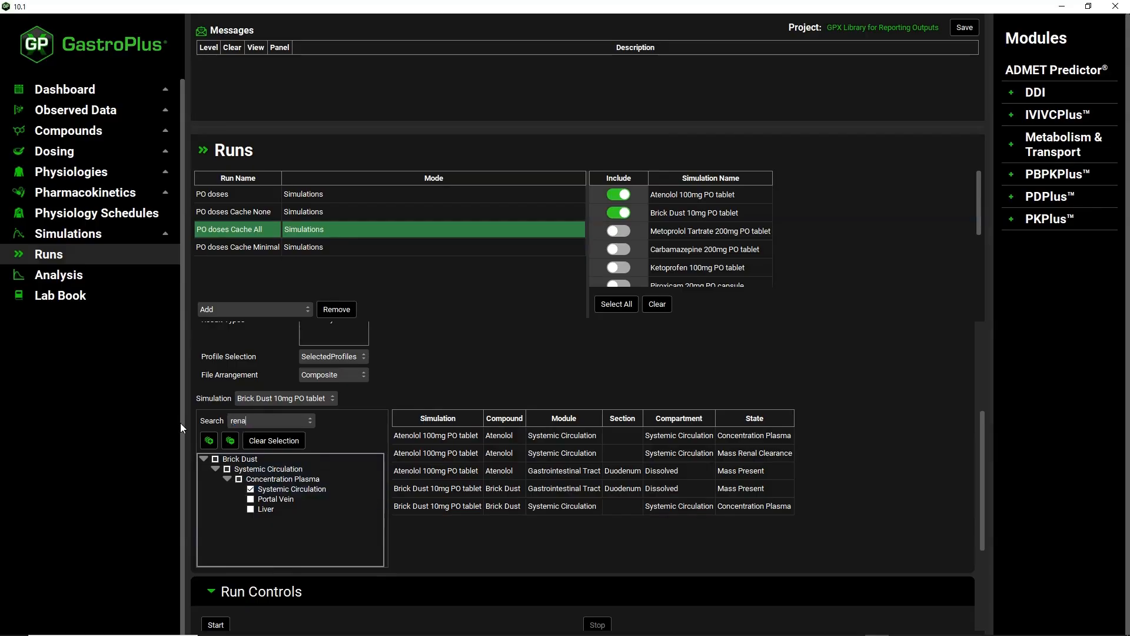
pyautogui.click(250, 489)
# Set the output formats to KIWI, Monolix, Standard and Winnolin with Individual file arrangement, and start the run.
pyautogui.scroll(2, 249, 491)
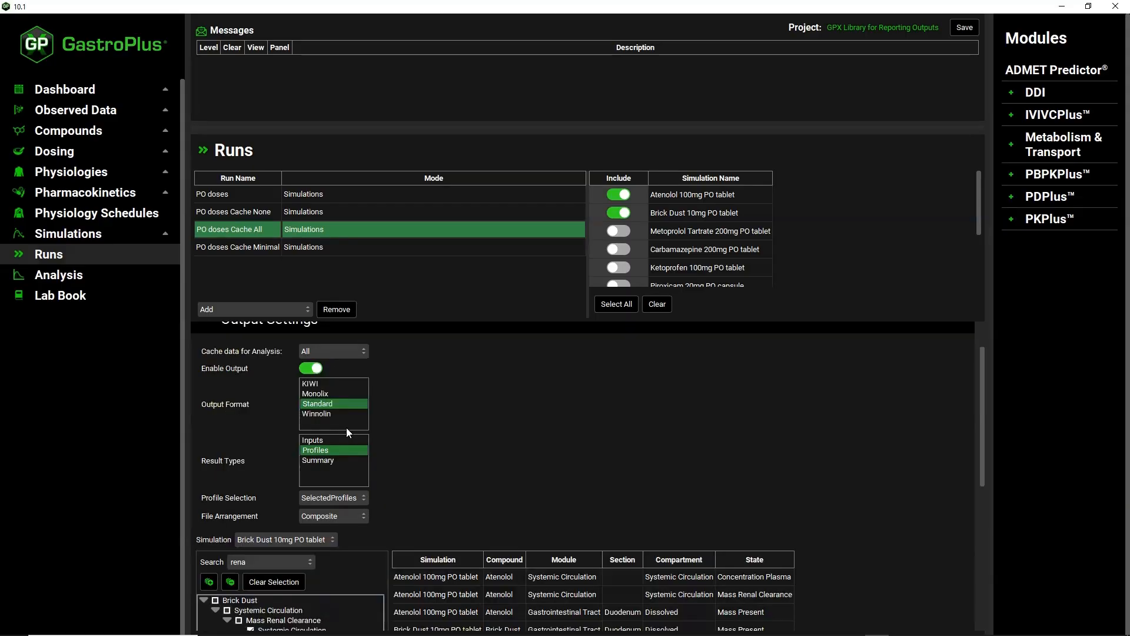
pyautogui.click(321, 383)
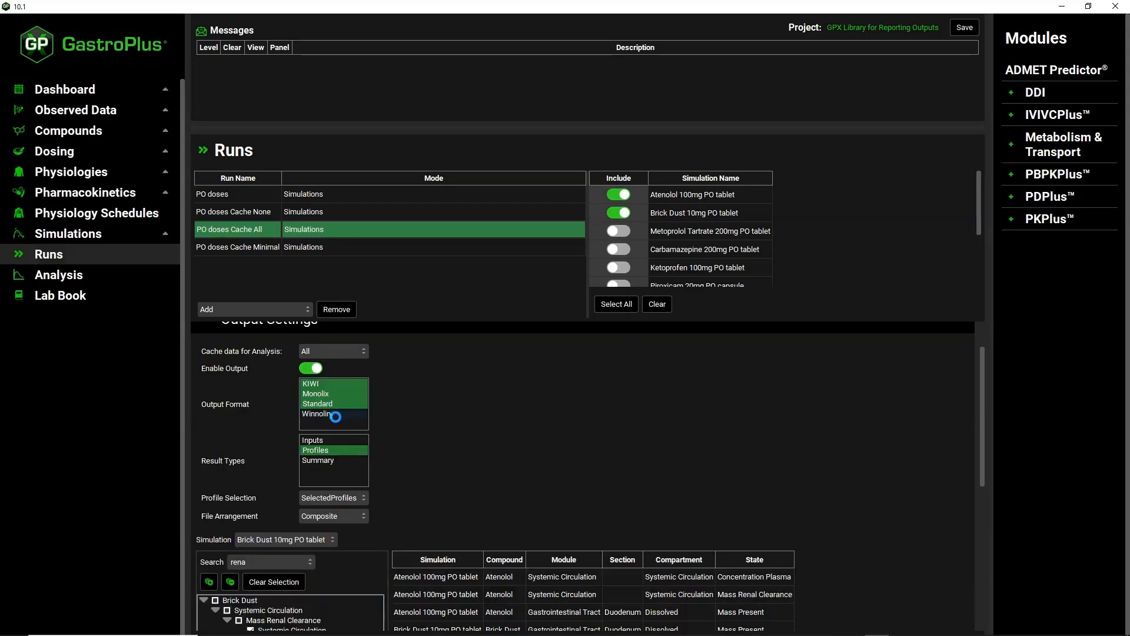
pyautogui.click(334, 414)
pyautogui.click(346, 515)
pyautogui.click(346, 536)
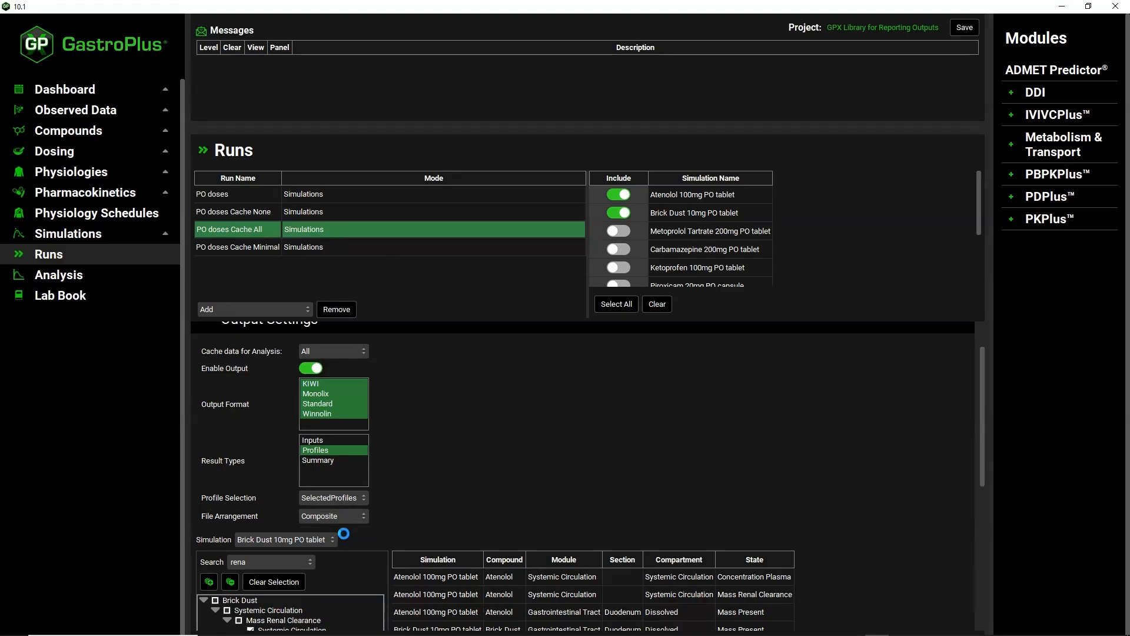
pyautogui.scroll(-5, 885, 501)
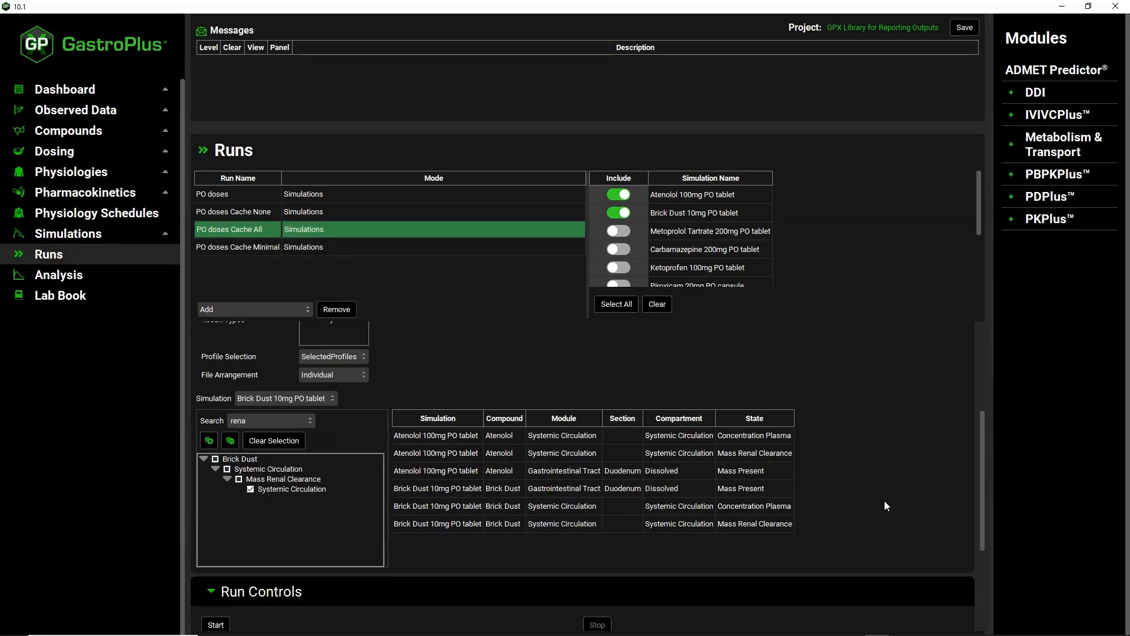
pyautogui.click(216, 485)
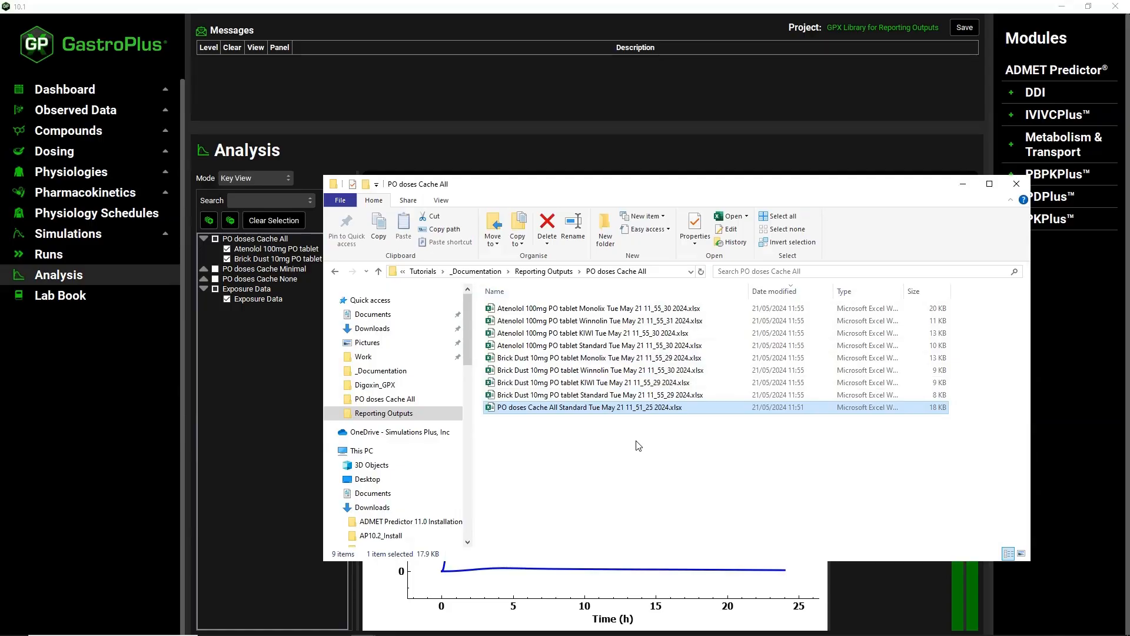
# Open the four Atenolol 100mg PO tablet workbooks together from the PO doses Cache All folder in File Explorer.
pyautogui.click(629, 344)
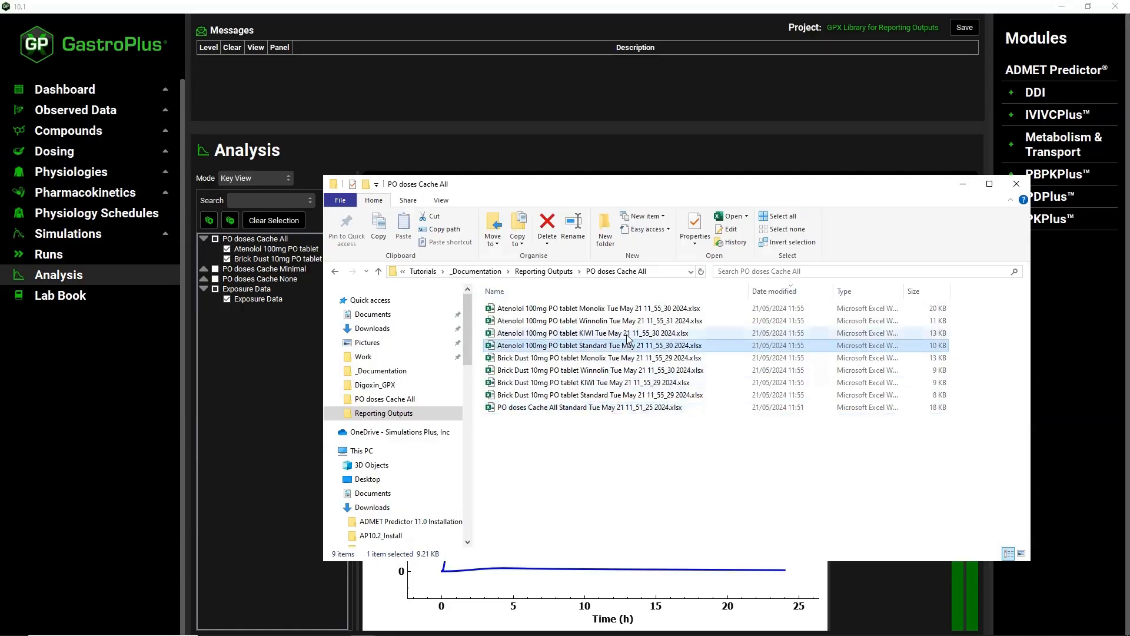
pyautogui.keyDown('shift'); pyautogui.click(625, 308); pyautogui.keyUp('shift')
pyautogui.rightClick(632, 327)
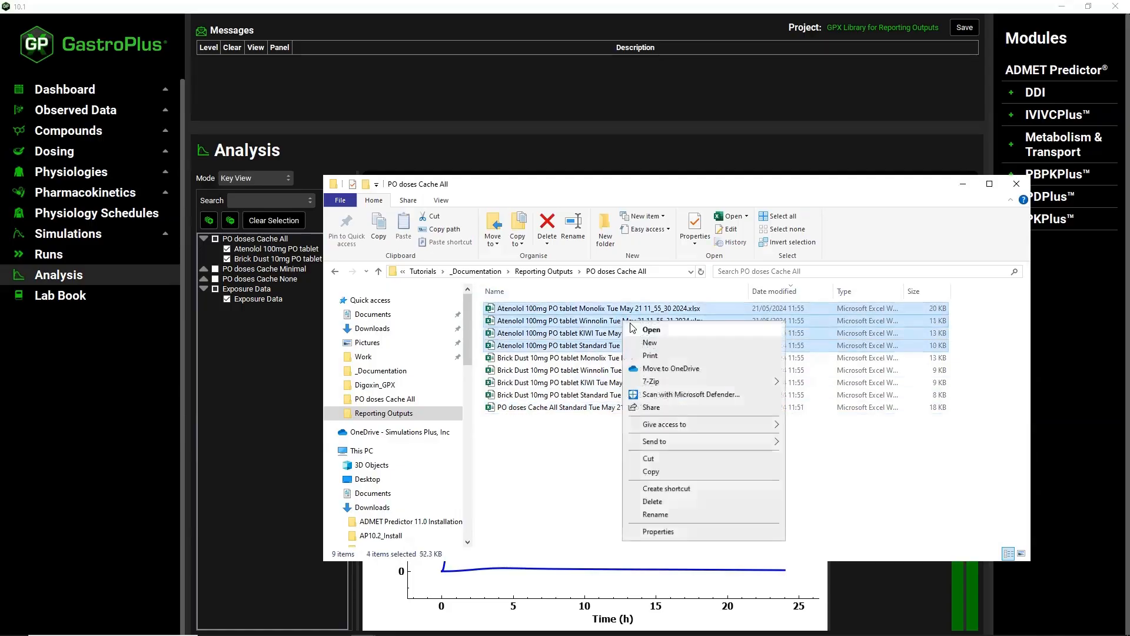
pyautogui.click(636, 331)
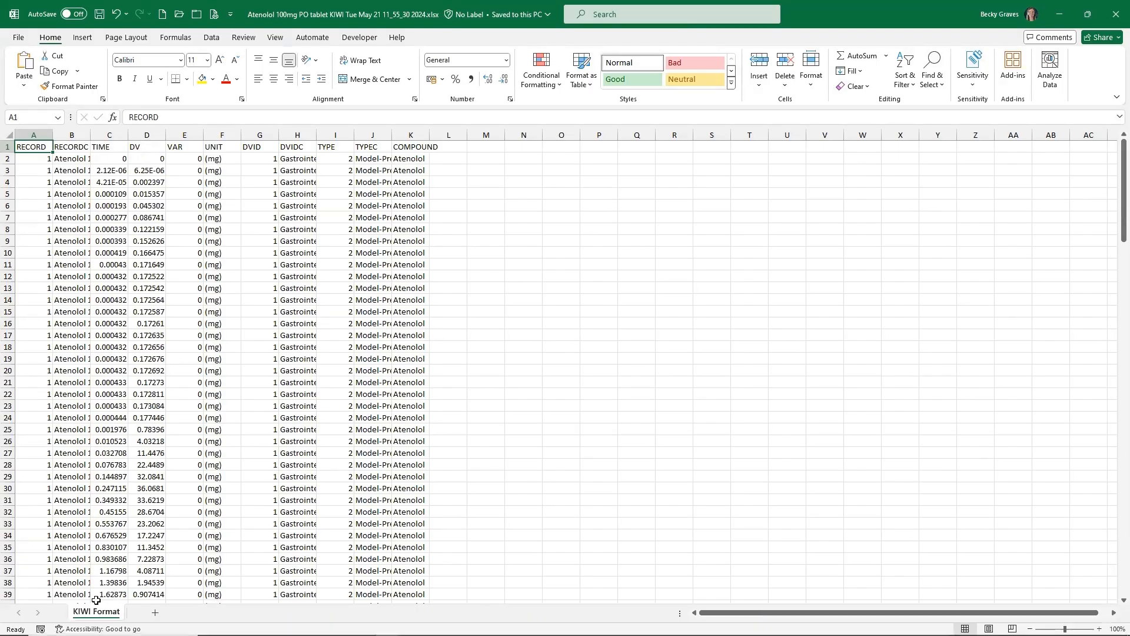
# Autofit all column widths on the Atenolol KIWI Format sheet, and review its header row and profile records.
pyautogui.click(9, 135)
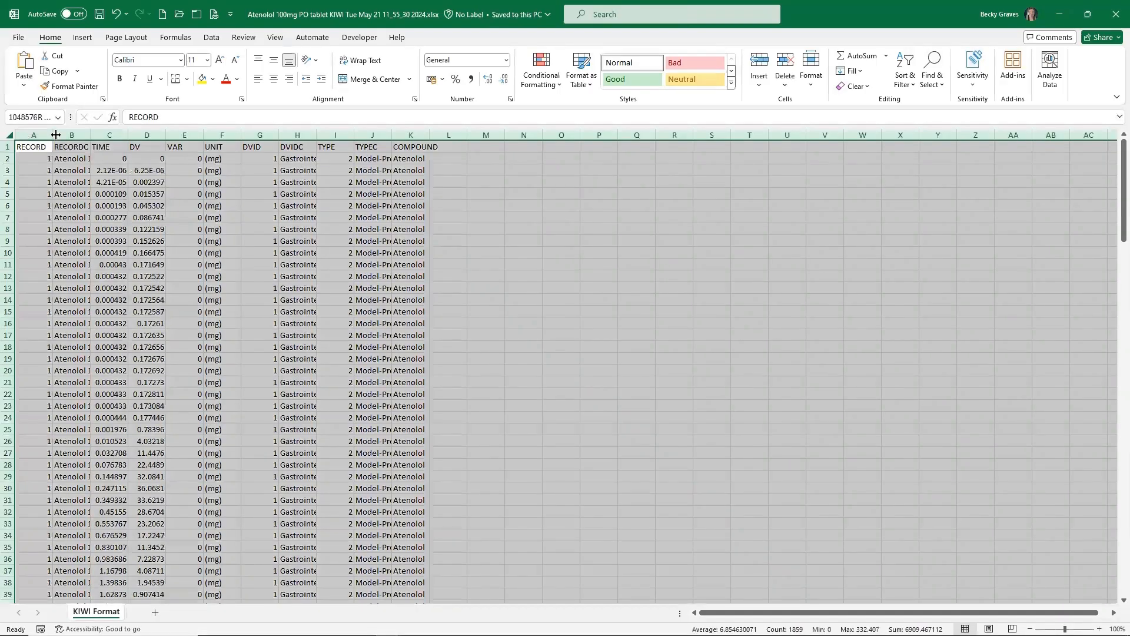
pyautogui.doubleClick(56, 135)
pyautogui.click(89, 193)
pyautogui.moveTo(32, 146); pyautogui.dragTo(660, 147)
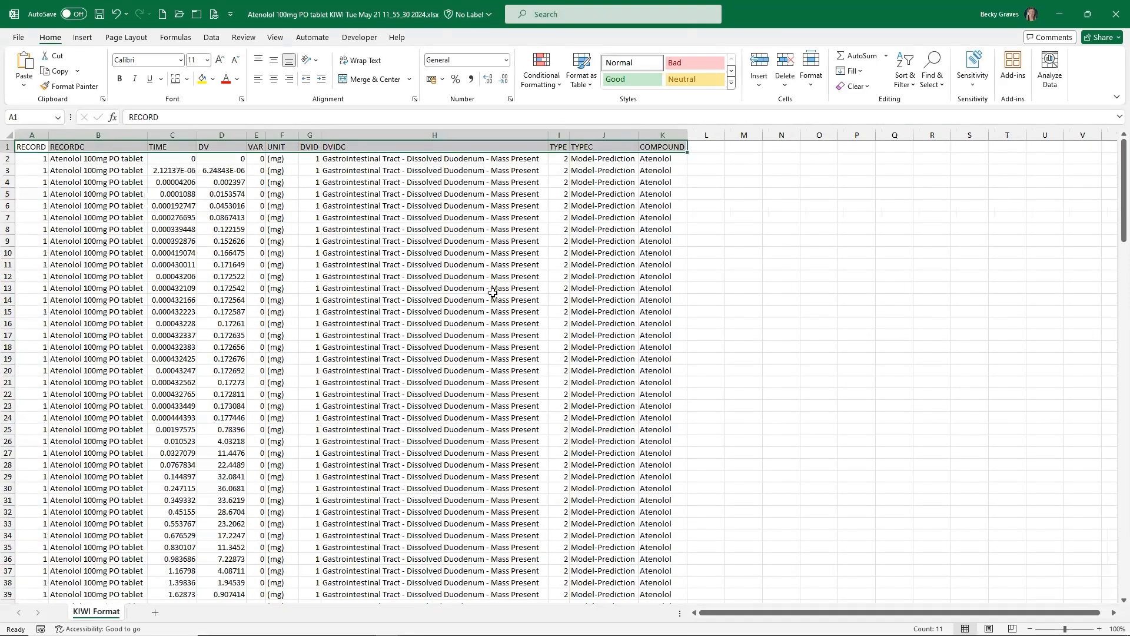
pyautogui.scroll(-10, 493, 293)
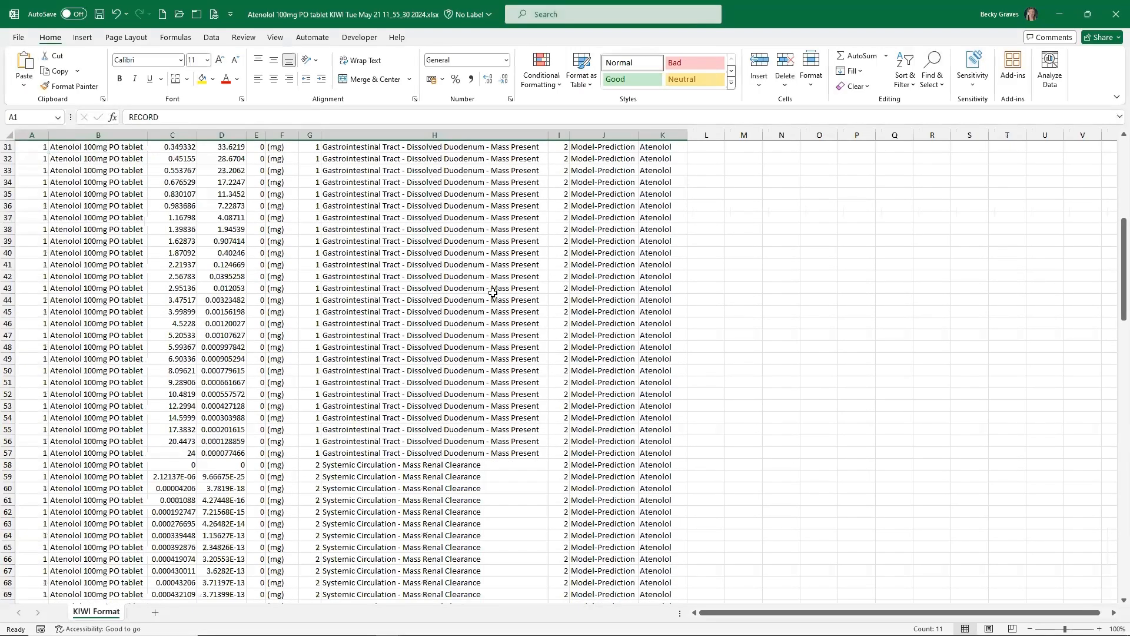
# Review the remaining Mass Renal Clearance and Concentration Plasma records on the KIWI Format sheet, and close the workbook.
pyautogui.scroll(-14, 493, 293)
pyautogui.scroll(-18, 492, 292)
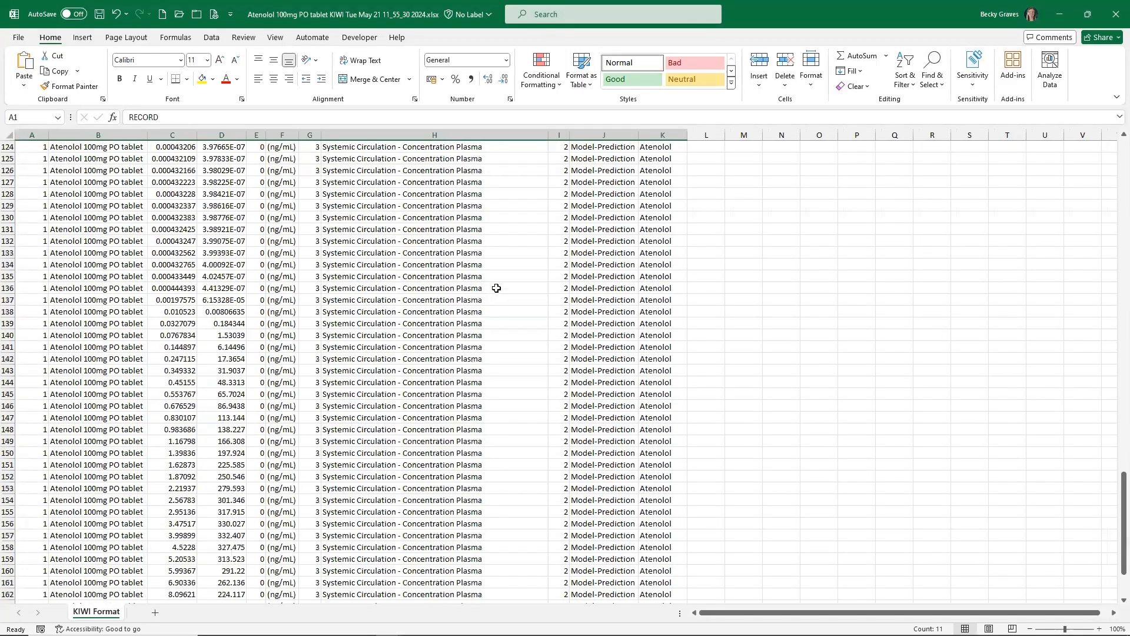
pyautogui.scroll(-7, 492, 292)
pyautogui.click(1114, 14)
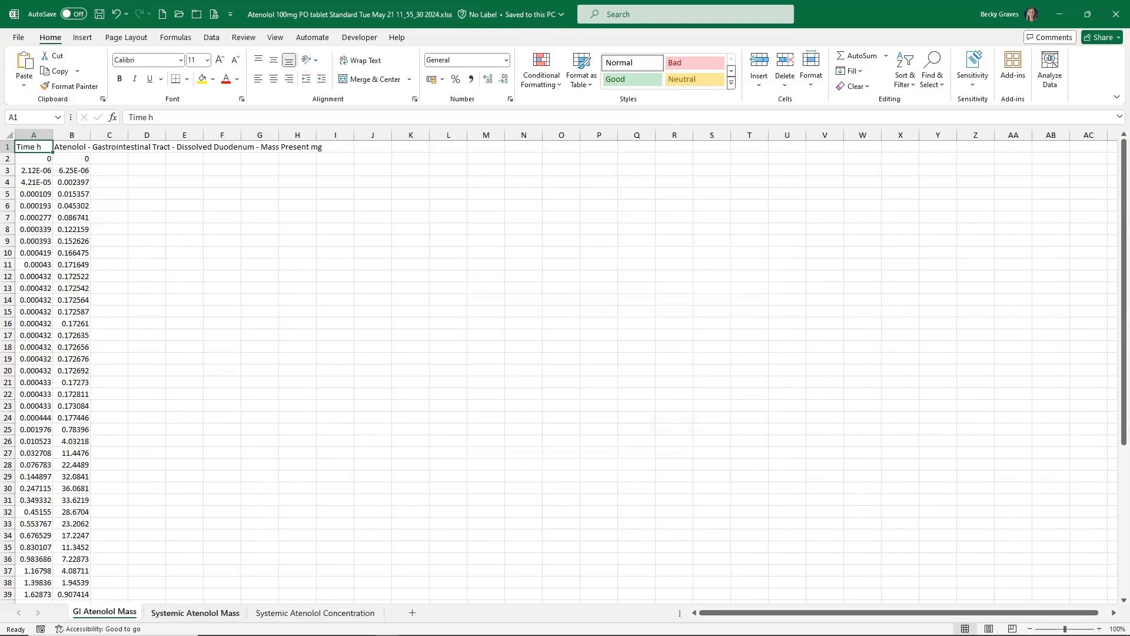
# Review the Systemic Atenolol Mass and Systemic Atenolol Concentration sheets of the Standard workbook, and minimize it.
pyautogui.click(195, 612)
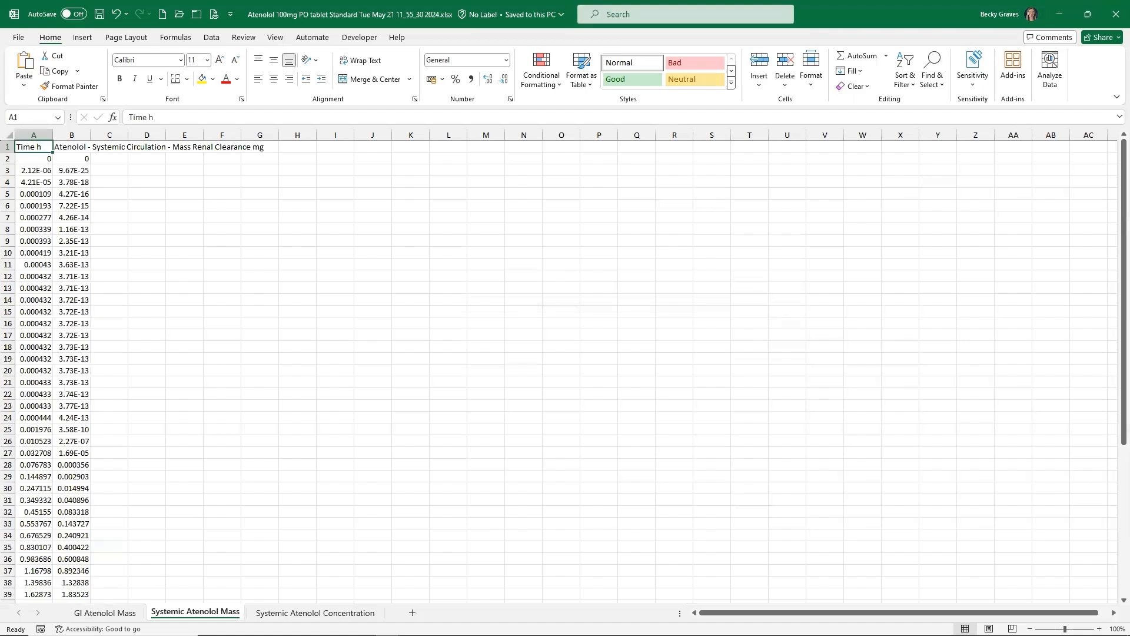
pyautogui.click(293, 614)
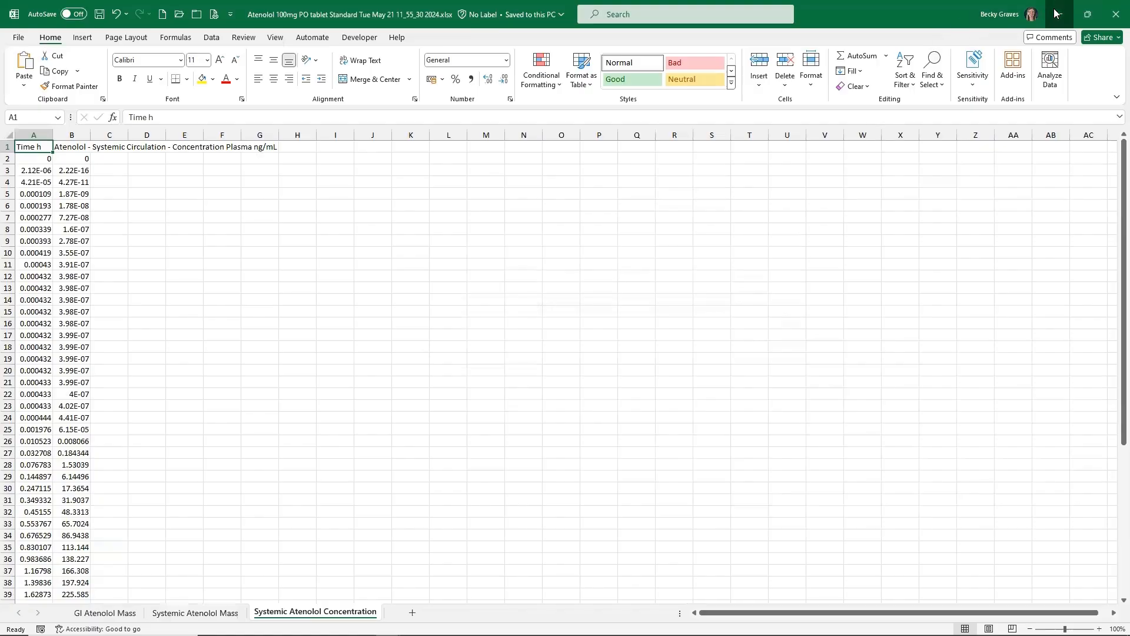
pyautogui.click(1054, 13)
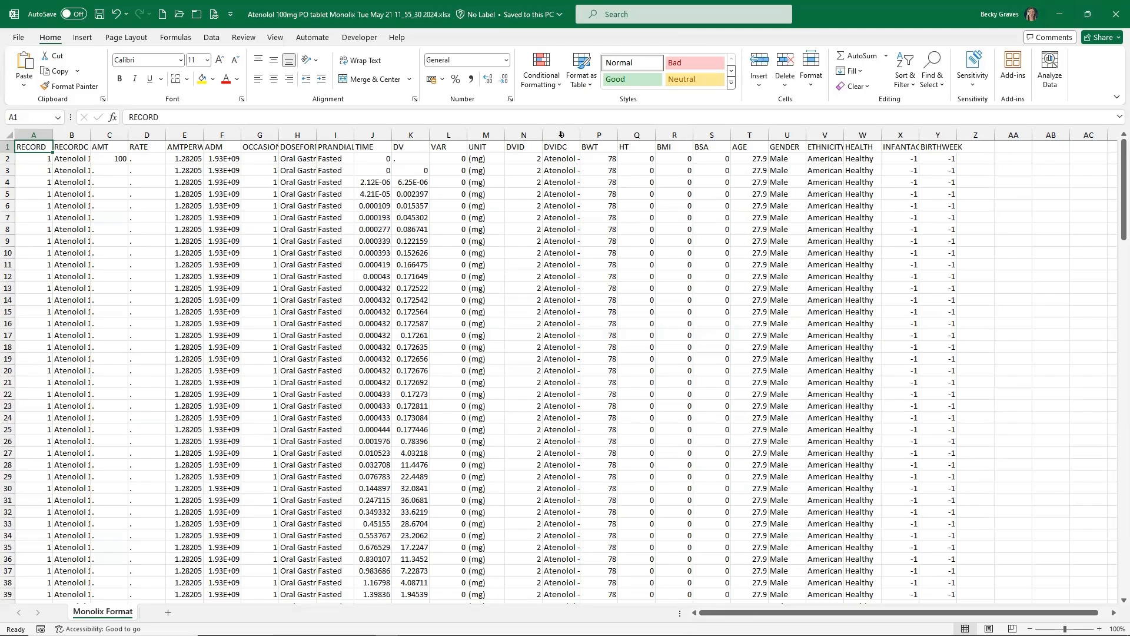
# Autofit the DVIDC column on the Monolix Format sheet, review the records of all three profiles, and minimize the workbook.
pyautogui.doubleClick(581, 134)
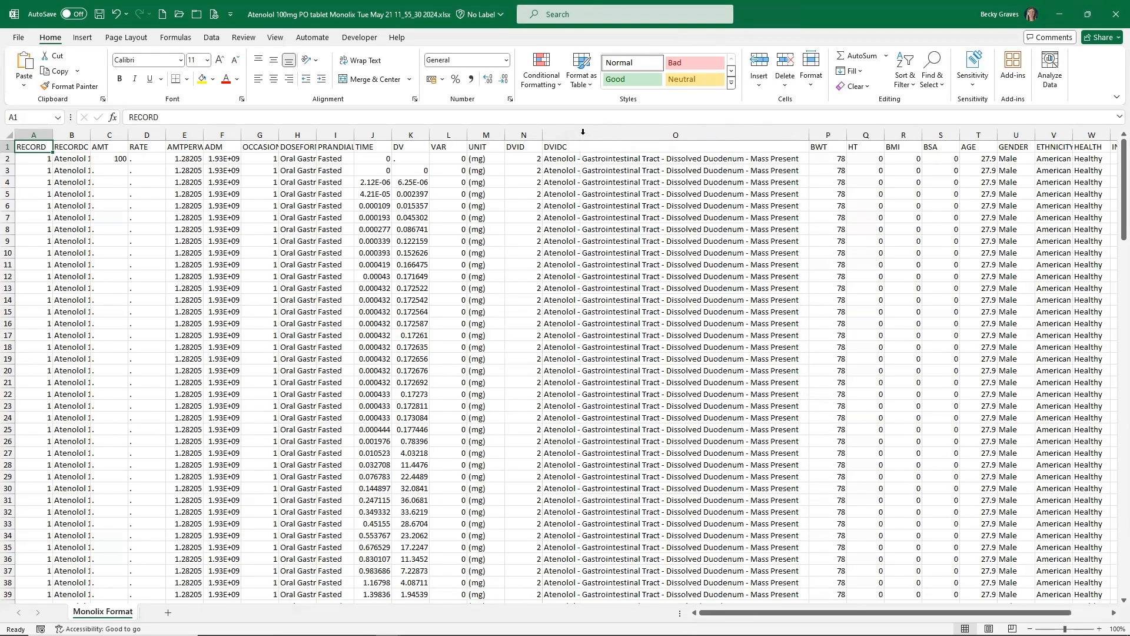
pyautogui.scroll(-3, 684, 170)
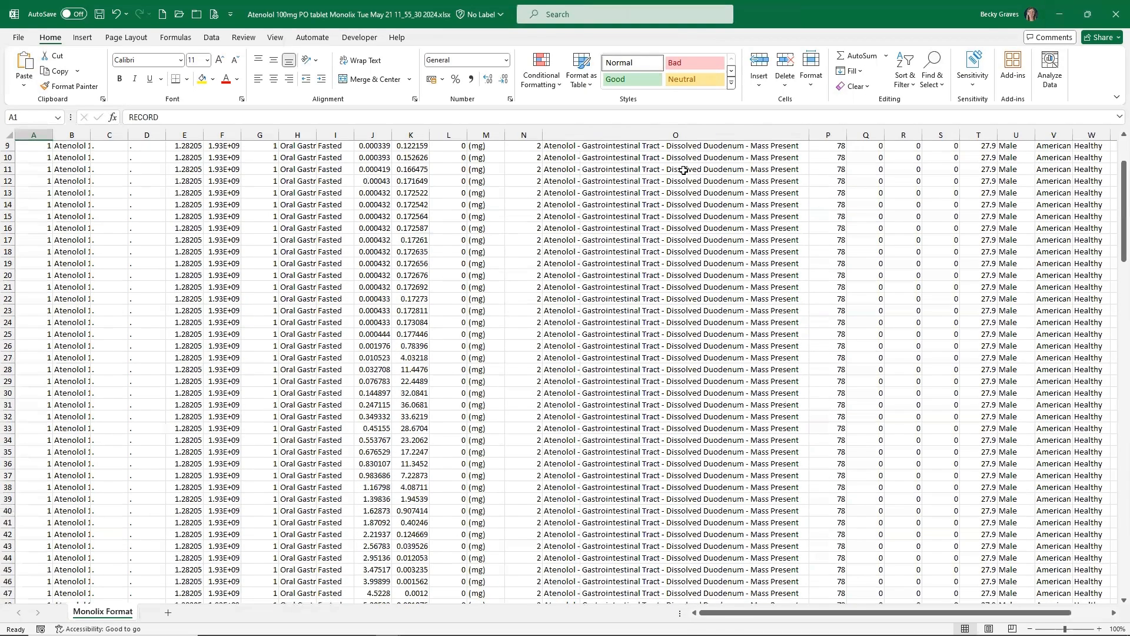
pyautogui.scroll(-13, 683, 170)
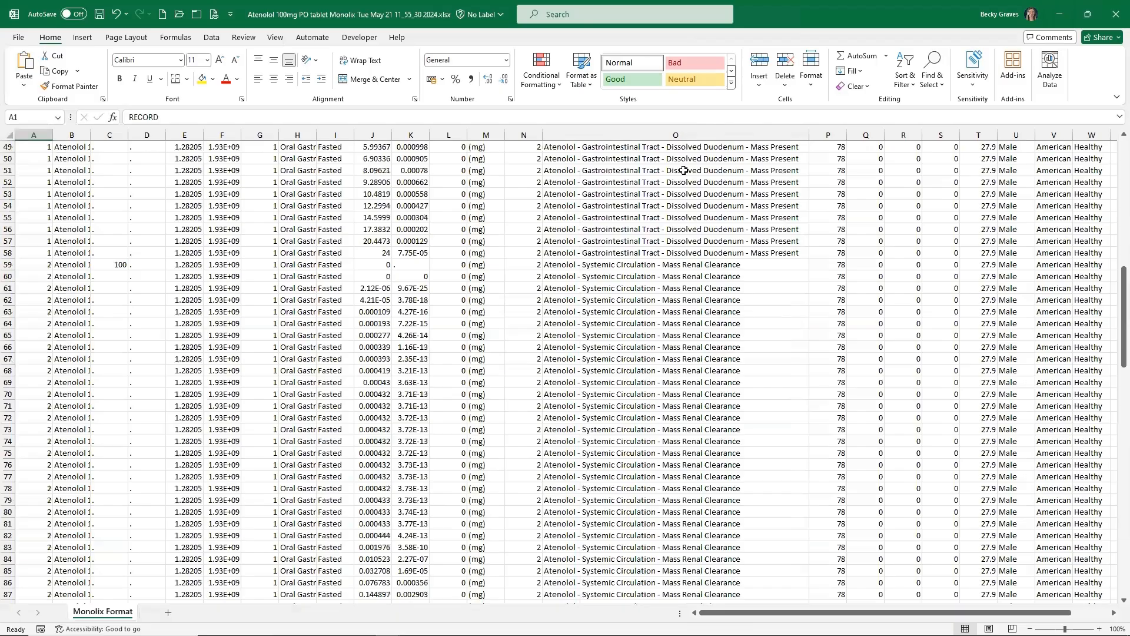
pyautogui.scroll(-8, 684, 170)
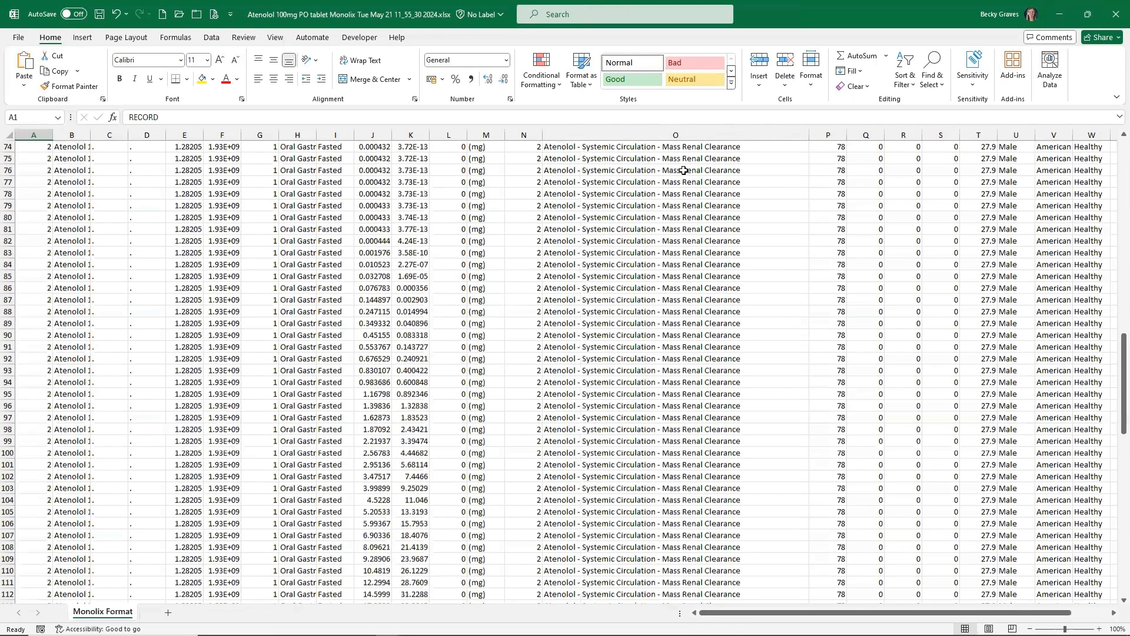
pyautogui.scroll(-6, 684, 170)
pyautogui.scroll(-7, 712, 325)
pyautogui.scroll(-8, 713, 325)
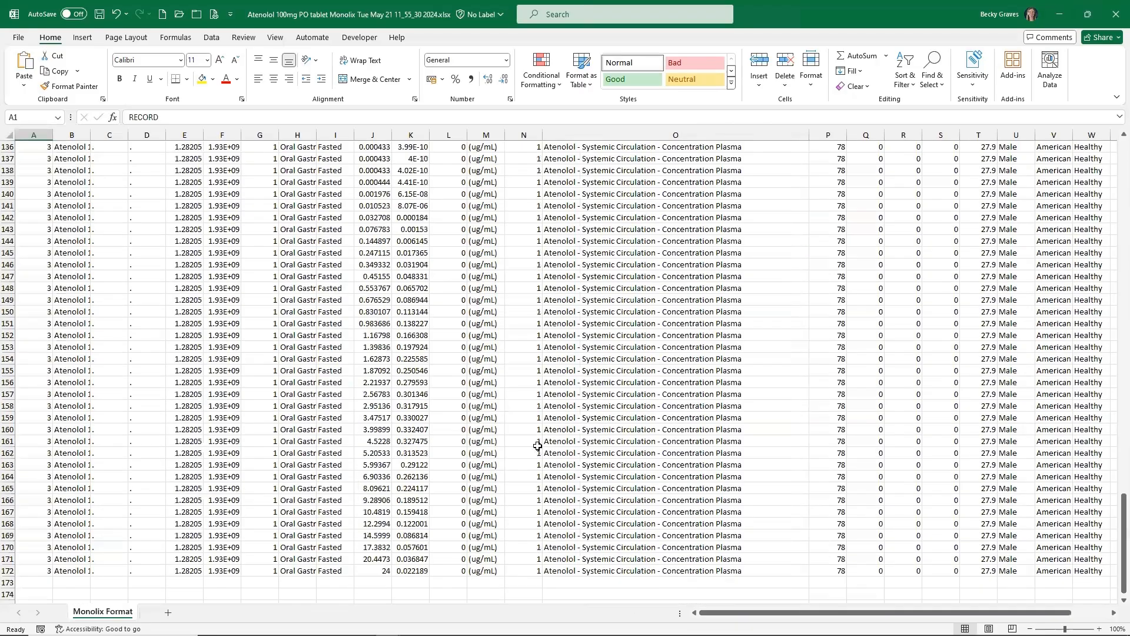
pyautogui.click(1060, 22)
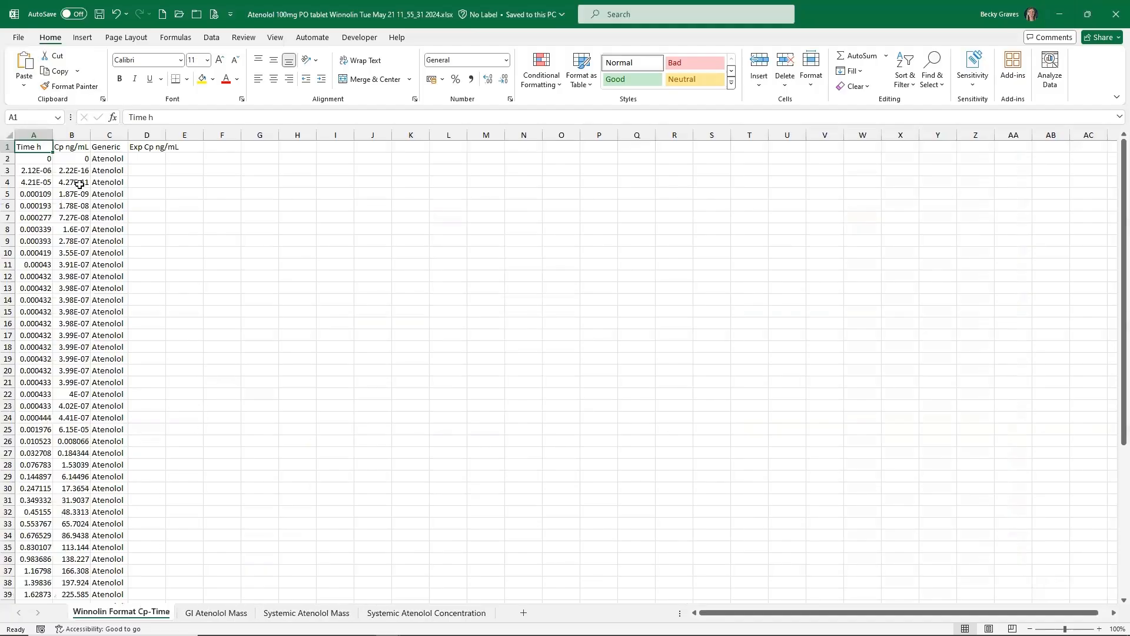
# Autofit all column widths on the Winnolin Format Cp-Time sheet, review its rows, and minimize the workbook.
pyautogui.click(10, 135)
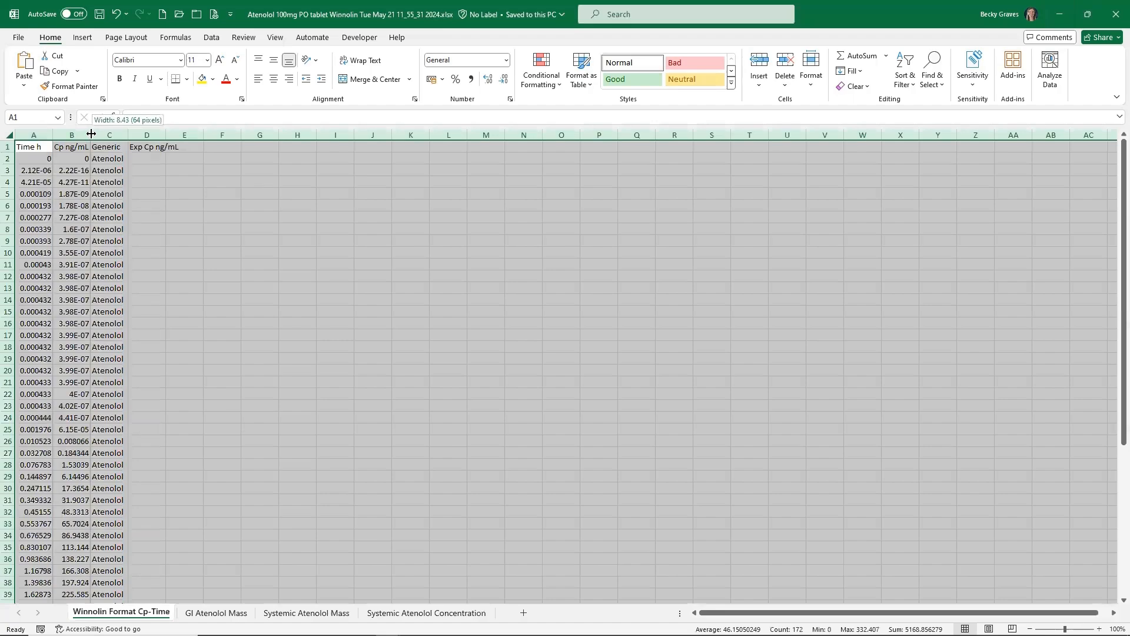
pyautogui.doubleClick(91, 135)
pyautogui.click(107, 182)
pyautogui.scroll(-8, 74, 325)
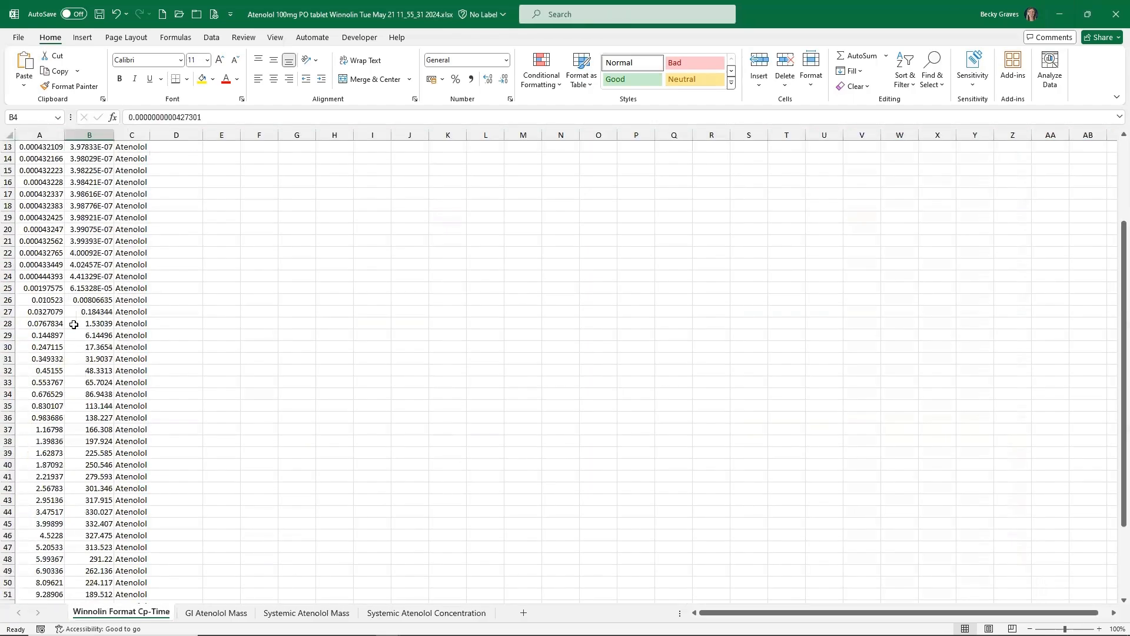
pyautogui.scroll(6, 73, 324)
pyautogui.scroll(2, 74, 324)
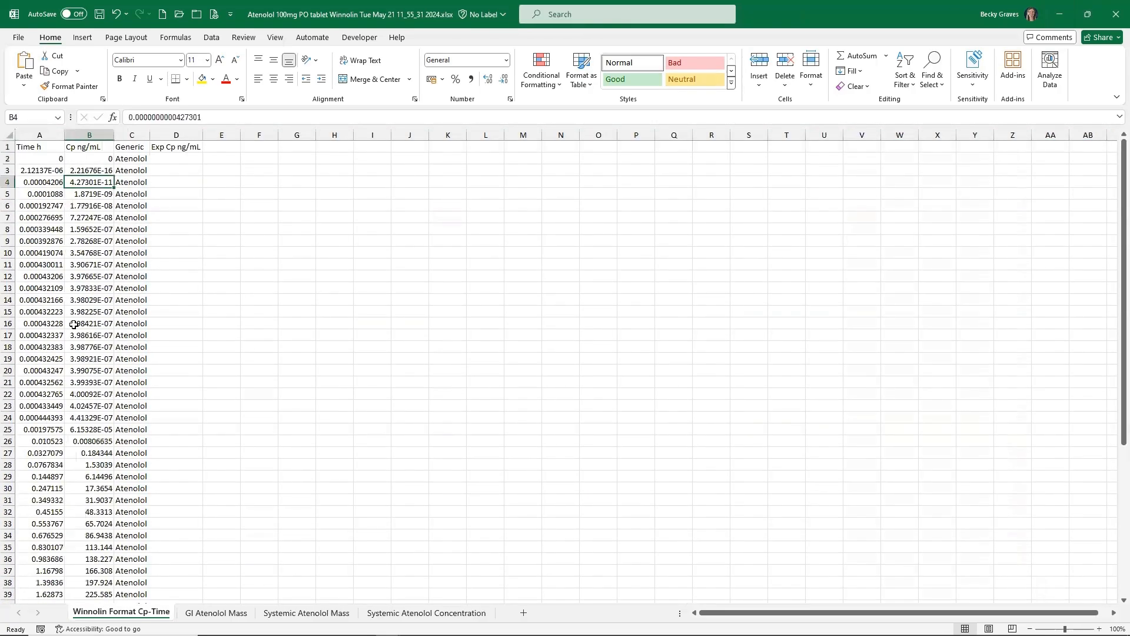
pyautogui.click(1056, 14)
pyautogui.click(1056, 14)
# In GastroPlus, set the PO doses Cache All output to Monolix and Winnolin formats with the AllProfiles selection, and start the run.
pyautogui.click(65, 250)
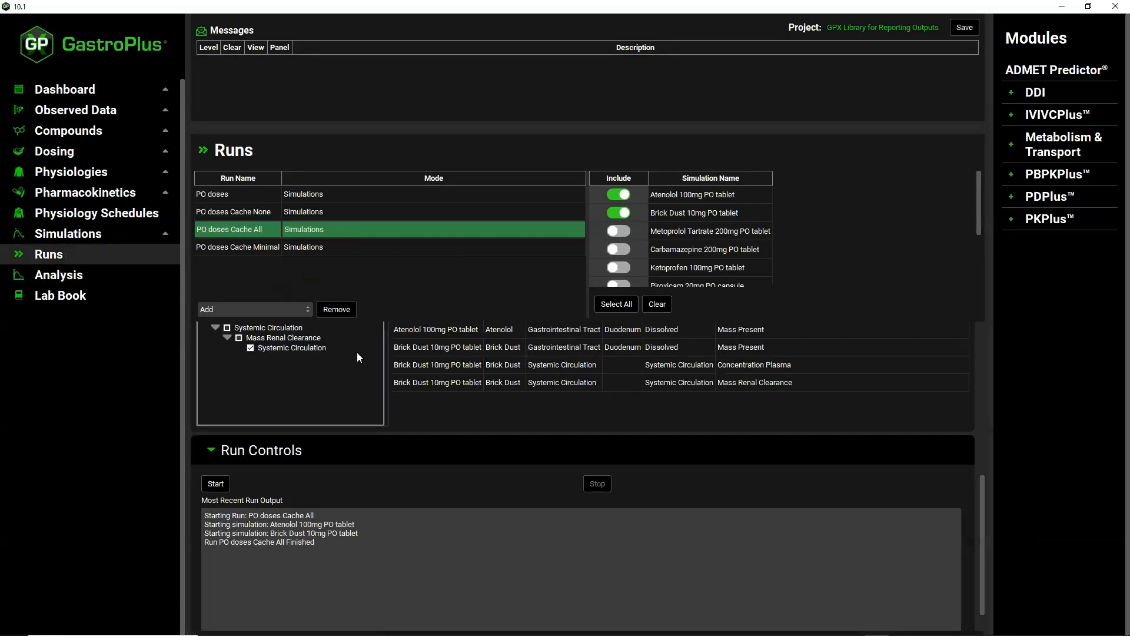
pyautogui.scroll(5, 356, 353)
pyautogui.click(334, 533)
pyautogui.click(333, 545)
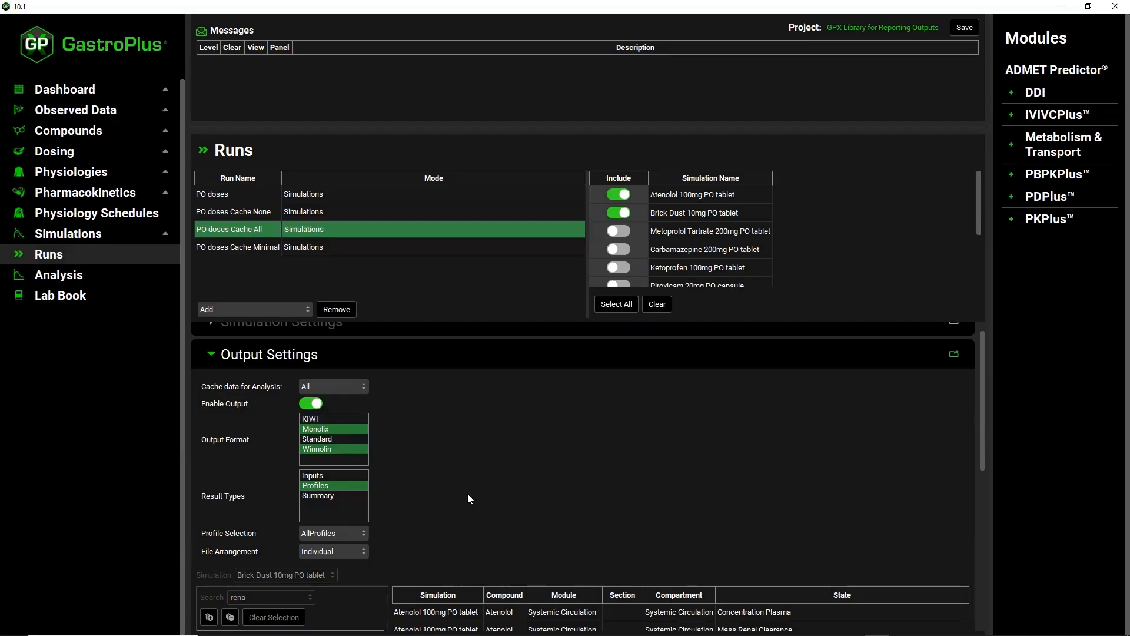
pyautogui.scroll(-1, 468, 499)
pyautogui.scroll(-2, 343, 481)
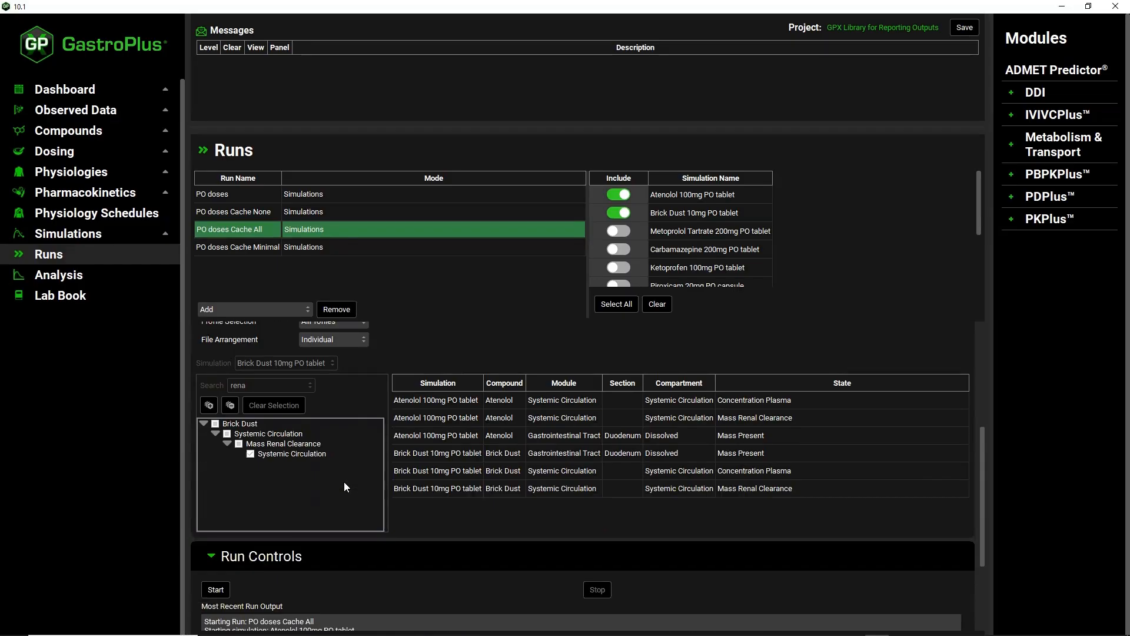
pyautogui.click(217, 588)
pyautogui.scroll(-1, 231, 593)
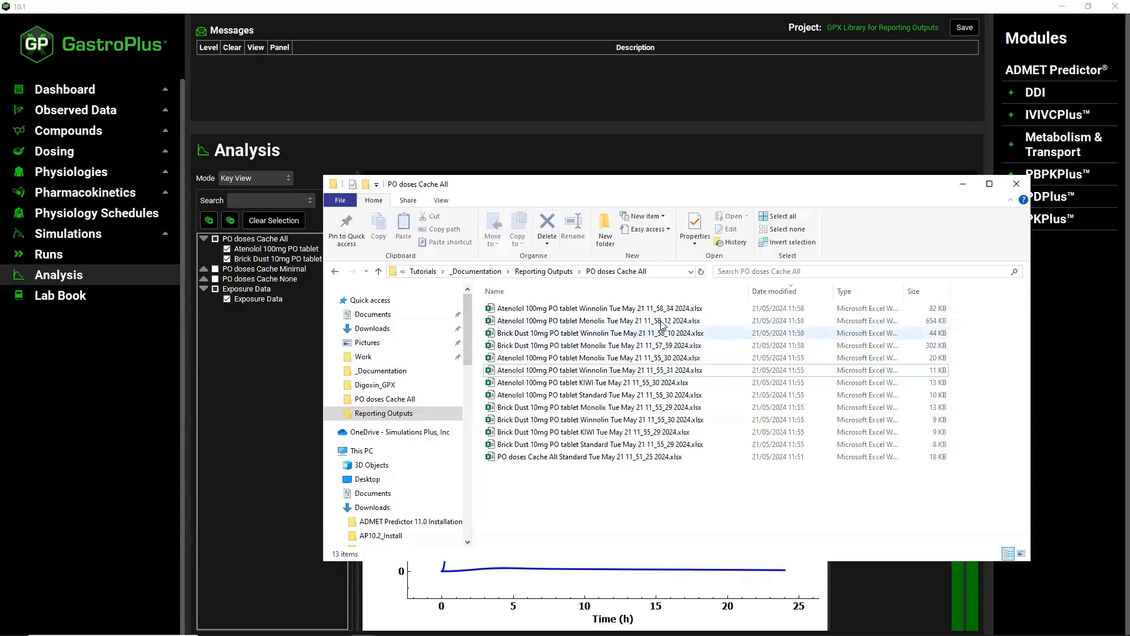
# Open the newest Atenolol 100mg PO tablet Winnolin and Monolix workbooks together from the PO doses Cache All folder in File Explorer.
pyautogui.click(688, 309)
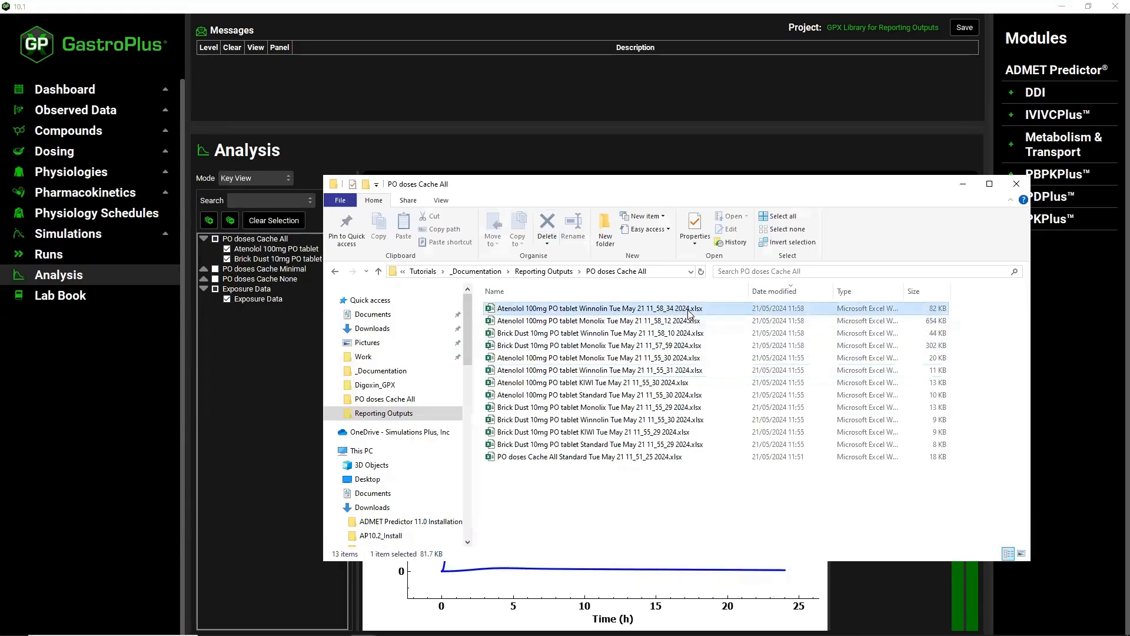
pyautogui.keyDown('shift'); pyautogui.click(679, 322); pyautogui.keyUp('shift')
pyautogui.rightClick(679, 323)
pyautogui.click(692, 332)
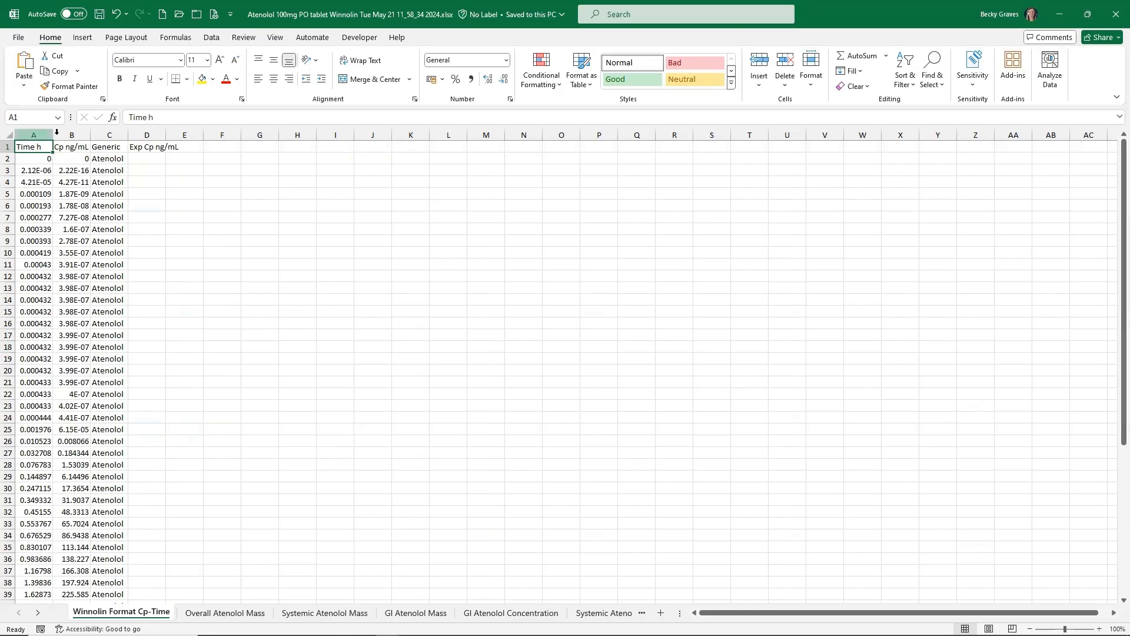
# Review the rows of the Winnolin Format Cp-Time sheet and bring the workbook's remaining worksheets into reach.
pyautogui.scroll(-7, 68, 247)
pyautogui.scroll(7, 68, 247)
pyautogui.click(38, 613)
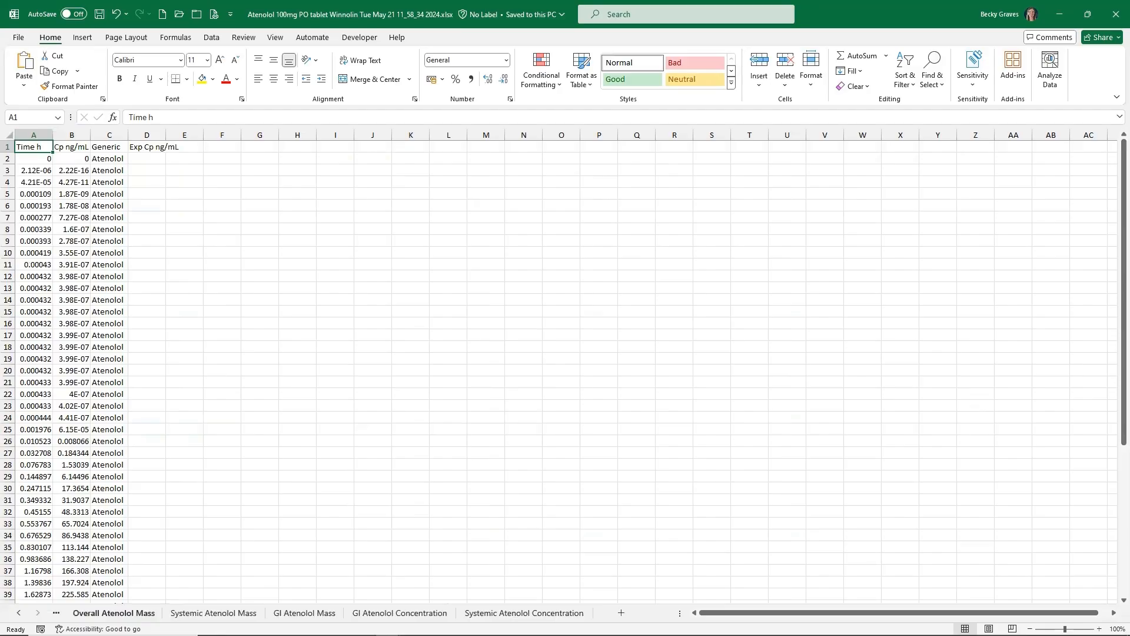
# Autofit all column widths on the Overall Atenolol Mass sheet, and check the Total Dissolved, Total Absorbed and Total Portal Vein headers.
pyautogui.click(114, 613)
pyautogui.click(10, 135)
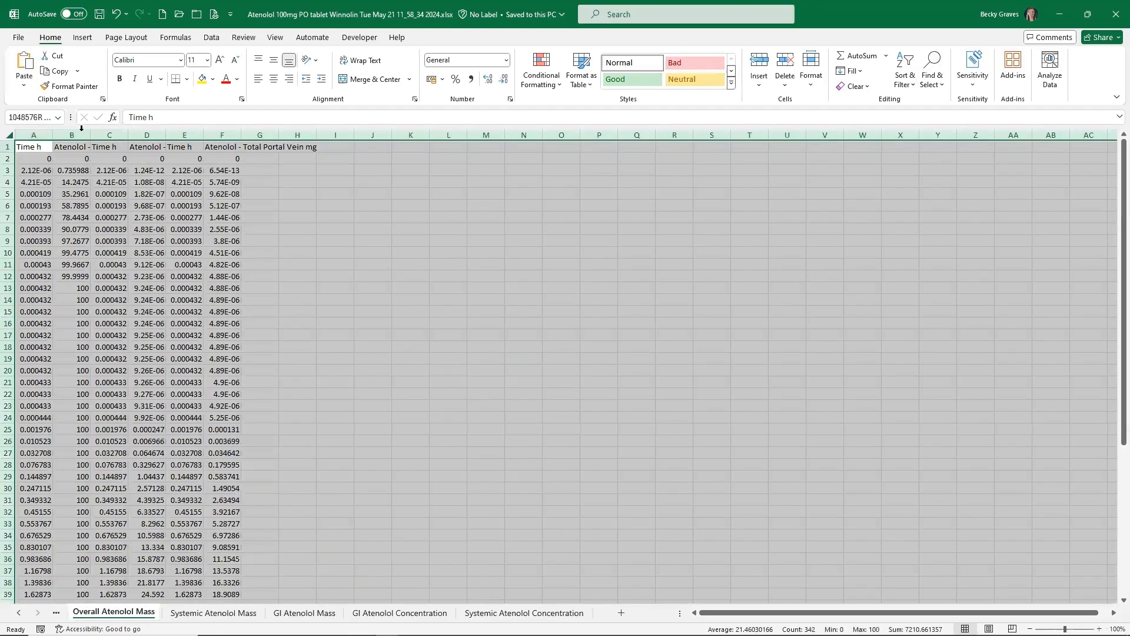
pyautogui.click(94, 134)
pyautogui.click(8, 136)
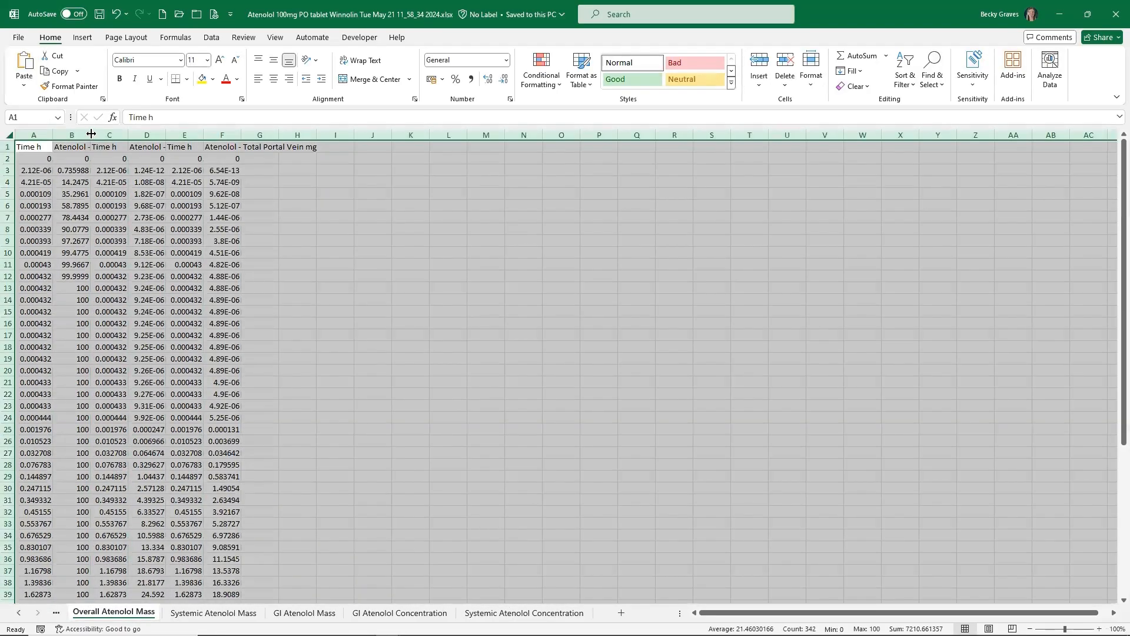
pyautogui.doubleClick(91, 135)
pyautogui.click(124, 147)
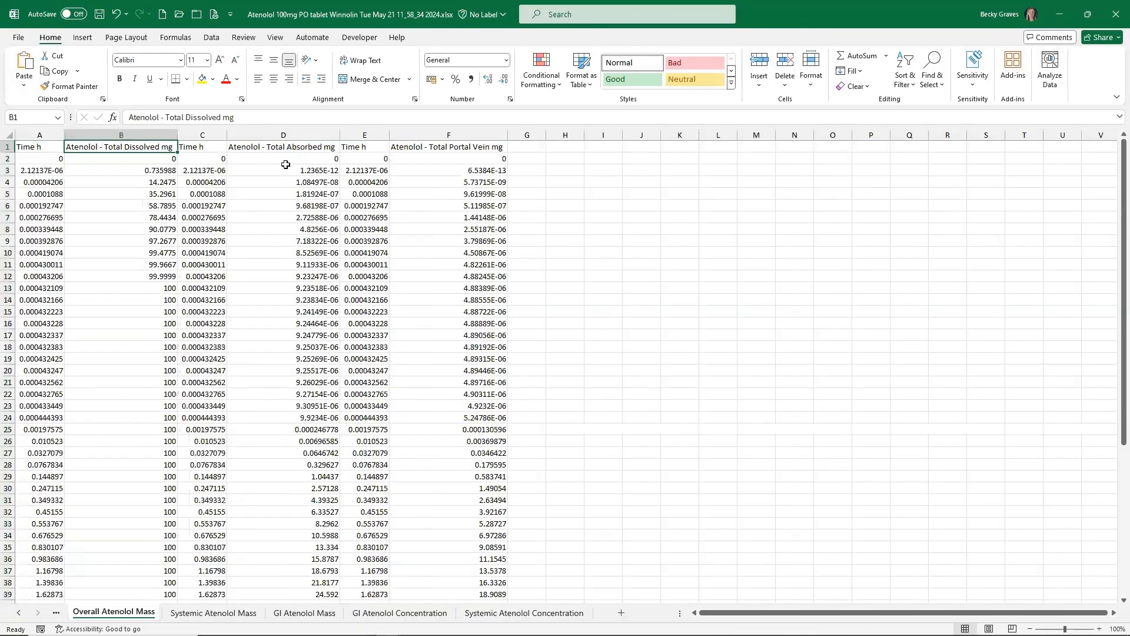
pyautogui.click(287, 146)
pyautogui.click(432, 148)
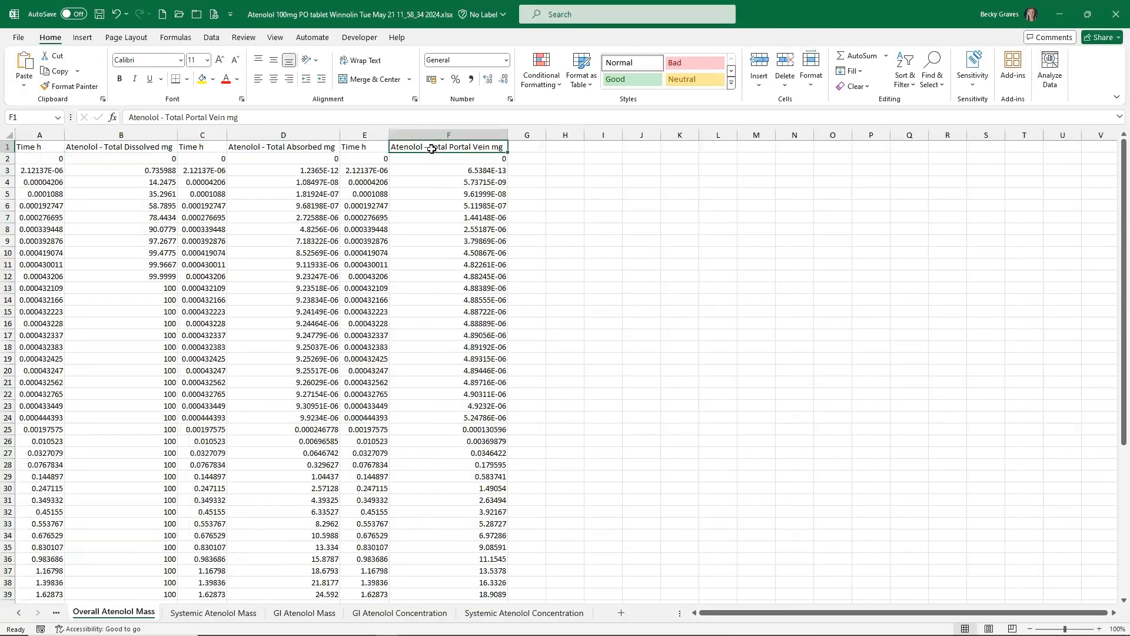
# Check the full profile headers in B1, D1 and F1 on the Systemic Atenolol Mass sheet.
pyautogui.click(213, 612)
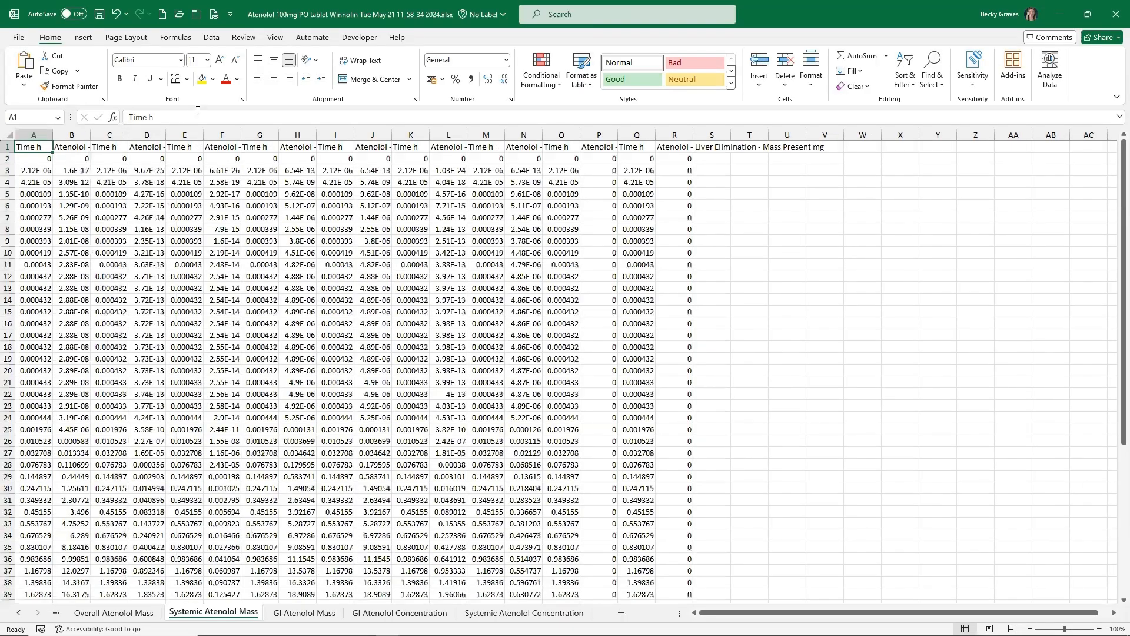
pyautogui.click(71, 147)
pyautogui.click(157, 146)
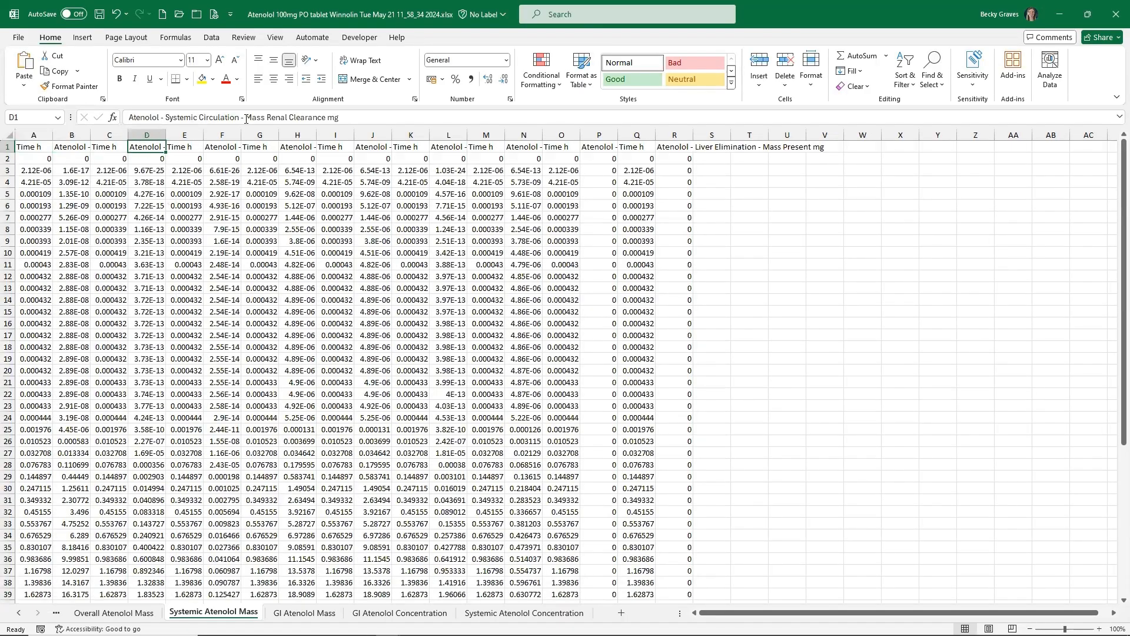
pyautogui.click(228, 146)
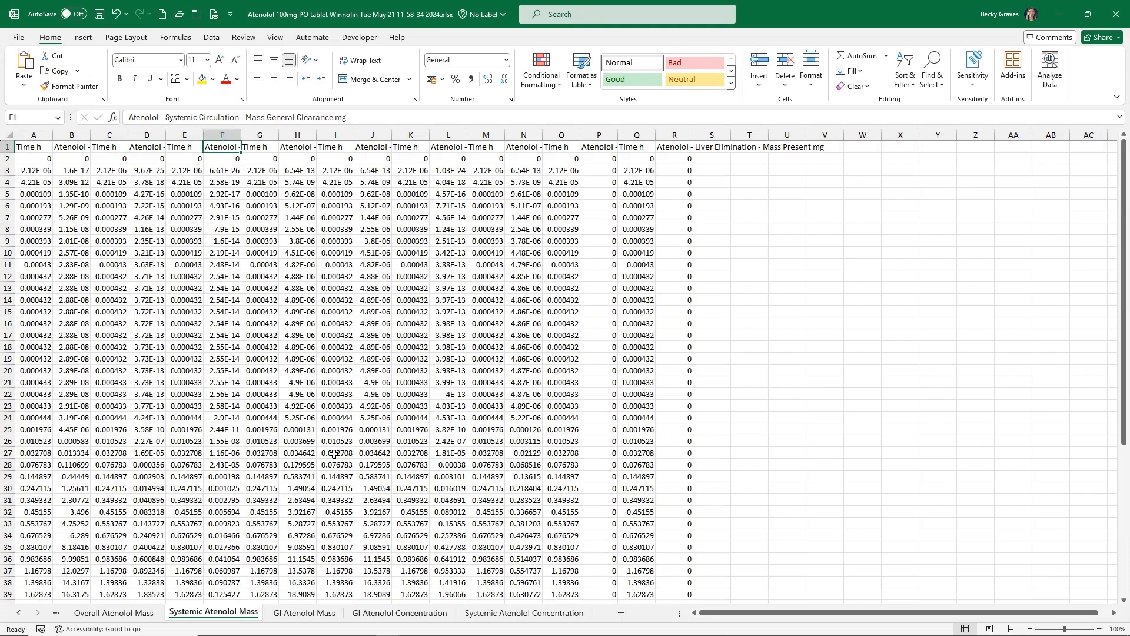
# Check the first profile header on the GI Atenolol Mass sheet and look through its columns to the far end.
pyautogui.click(317, 613)
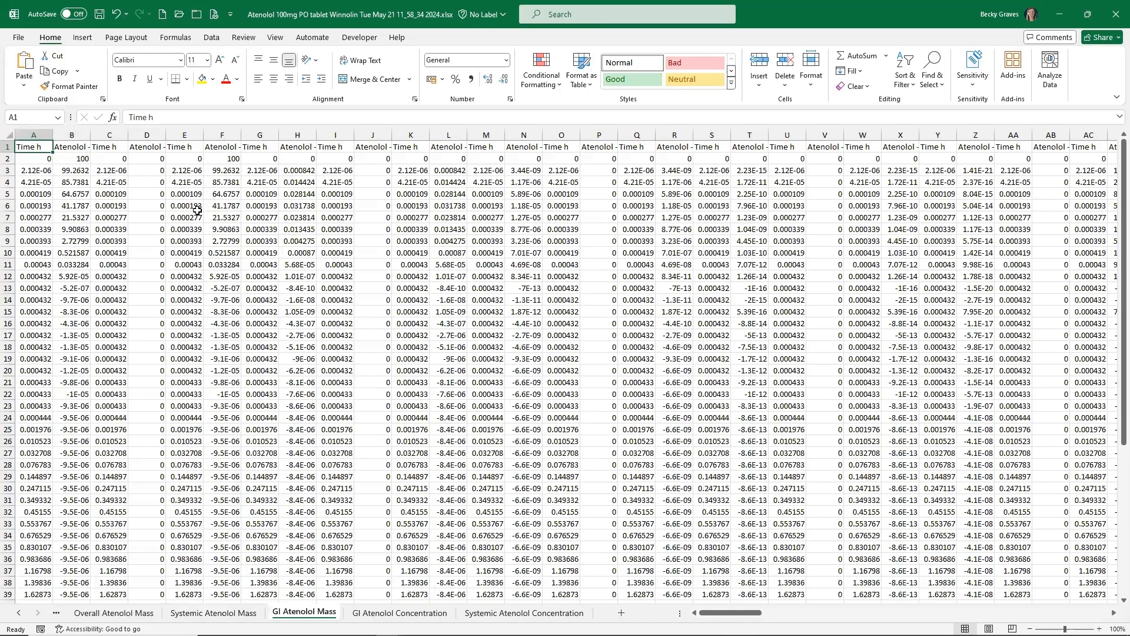
pyautogui.click(75, 146)
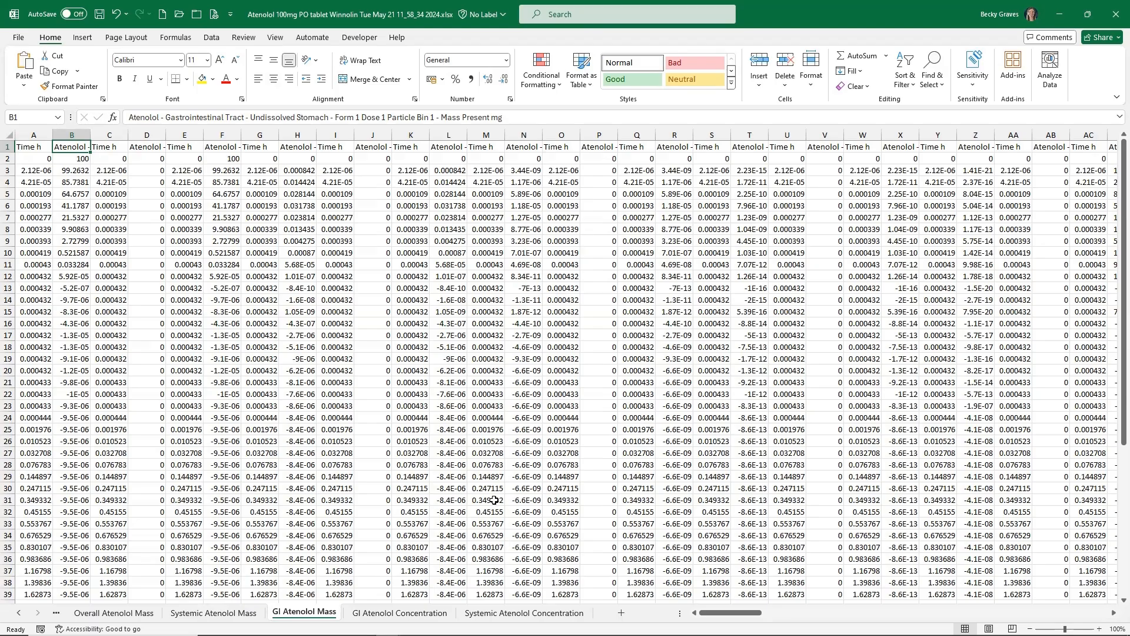
pyautogui.moveTo(742, 613); pyautogui.dragTo(1004, 613)
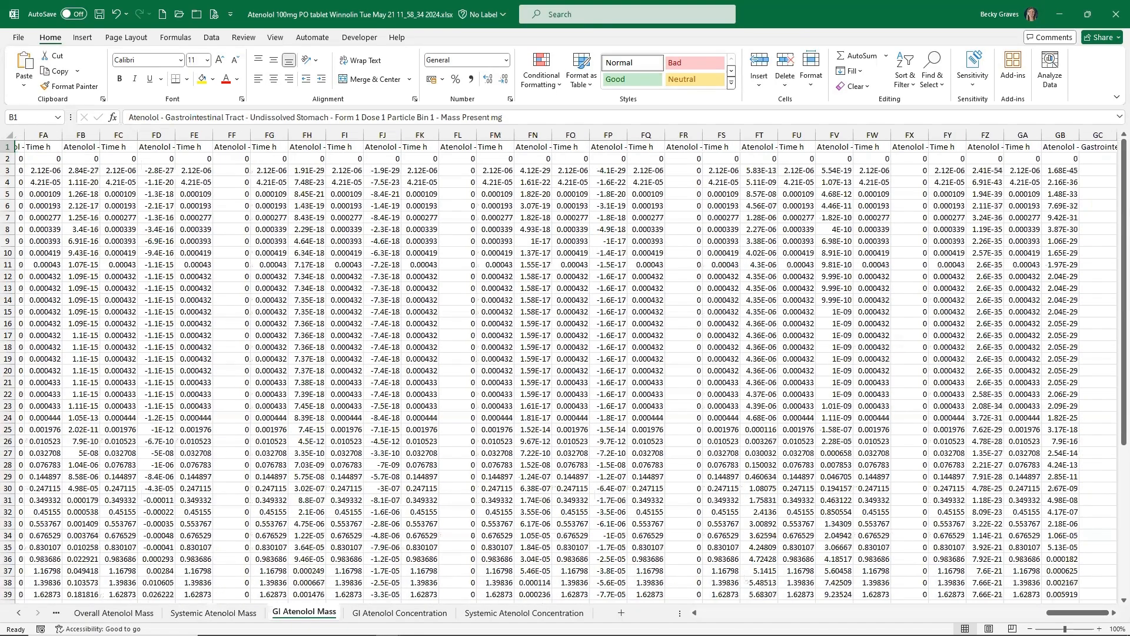
# Check the first profile header and the Time column on the GI Atenolol Concentration sheet.
pyautogui.click(442, 615)
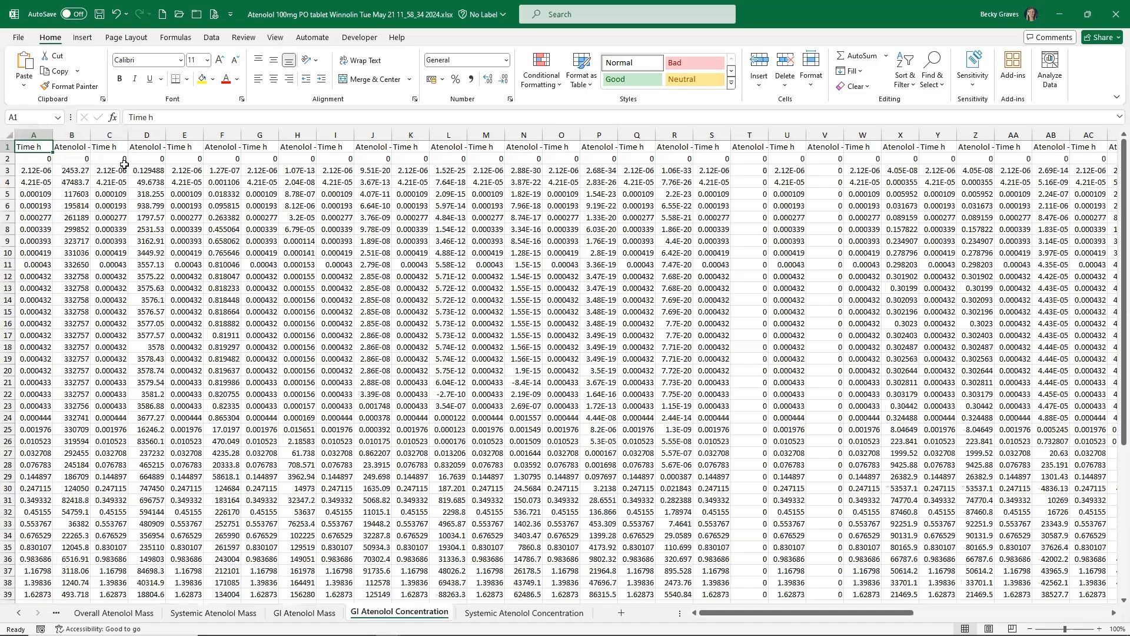
pyautogui.click(76, 144)
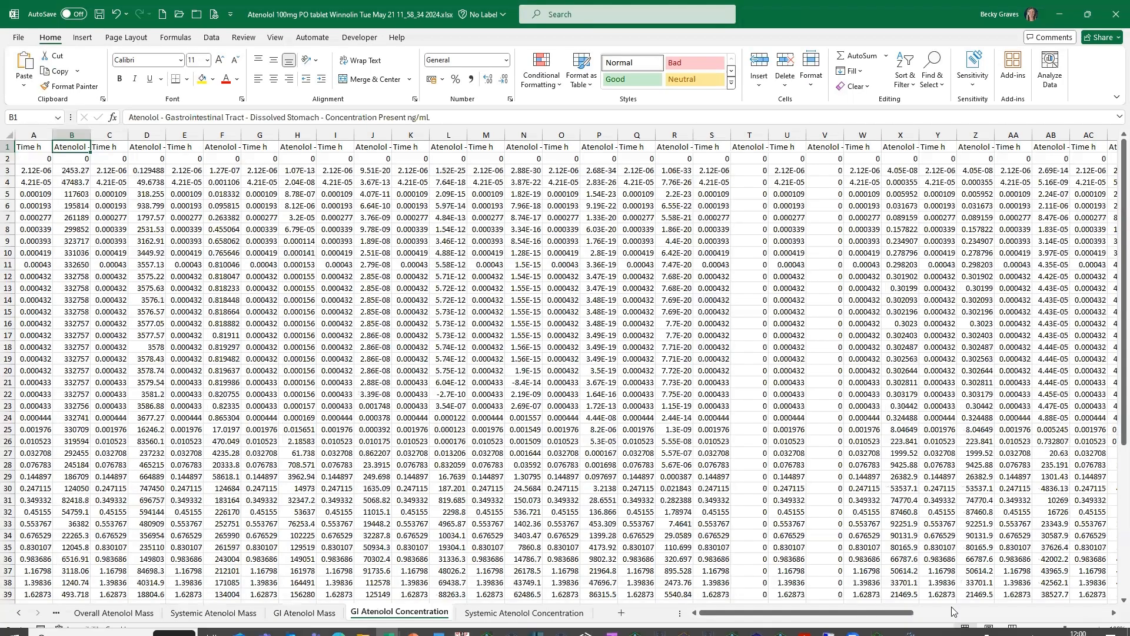
pyautogui.moveTo(838, 611); pyautogui.dragTo(41, 141)
pyautogui.click(34, 135)
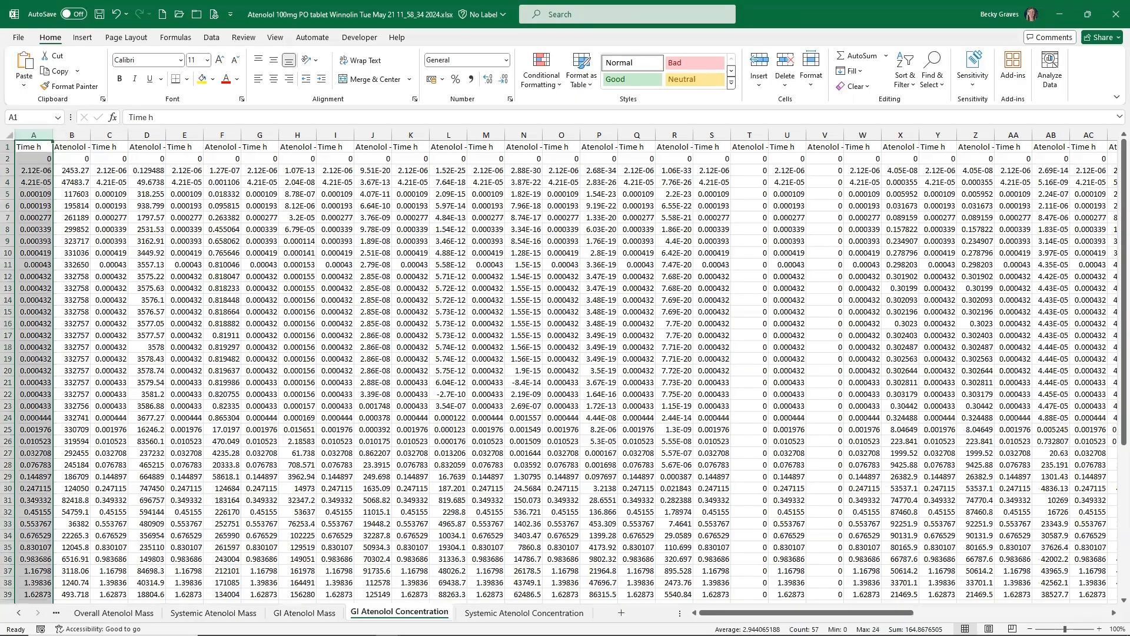
# Check the full profile headers in B1, D1, F1 and H1 on the Systemic Atenolol Concentration sheet.
pyautogui.click(524, 613)
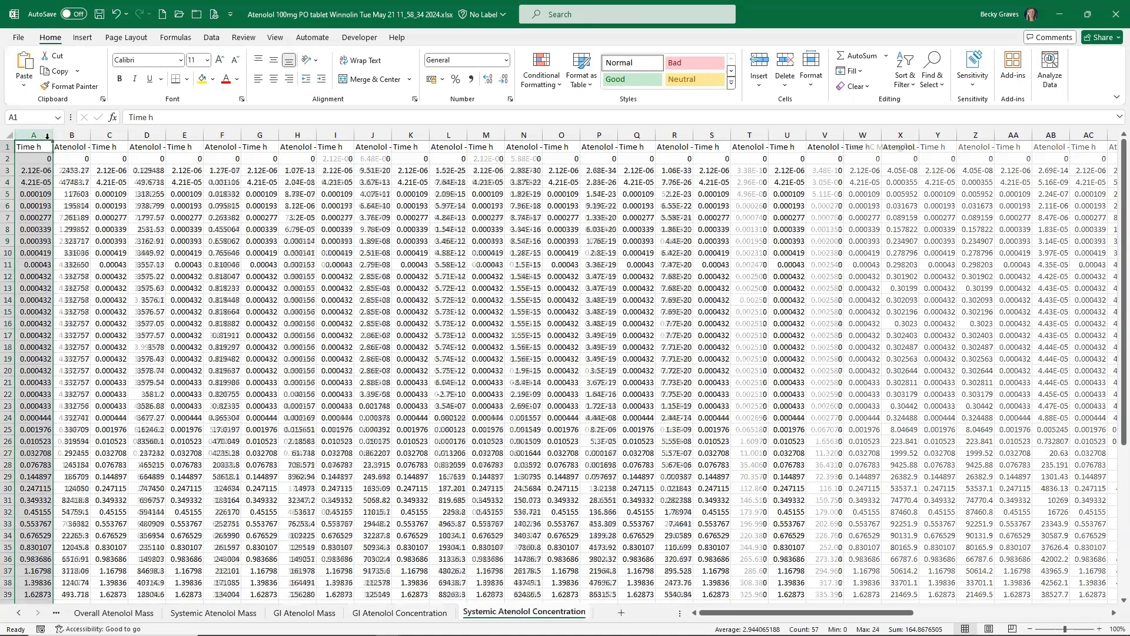
pyautogui.click(74, 148)
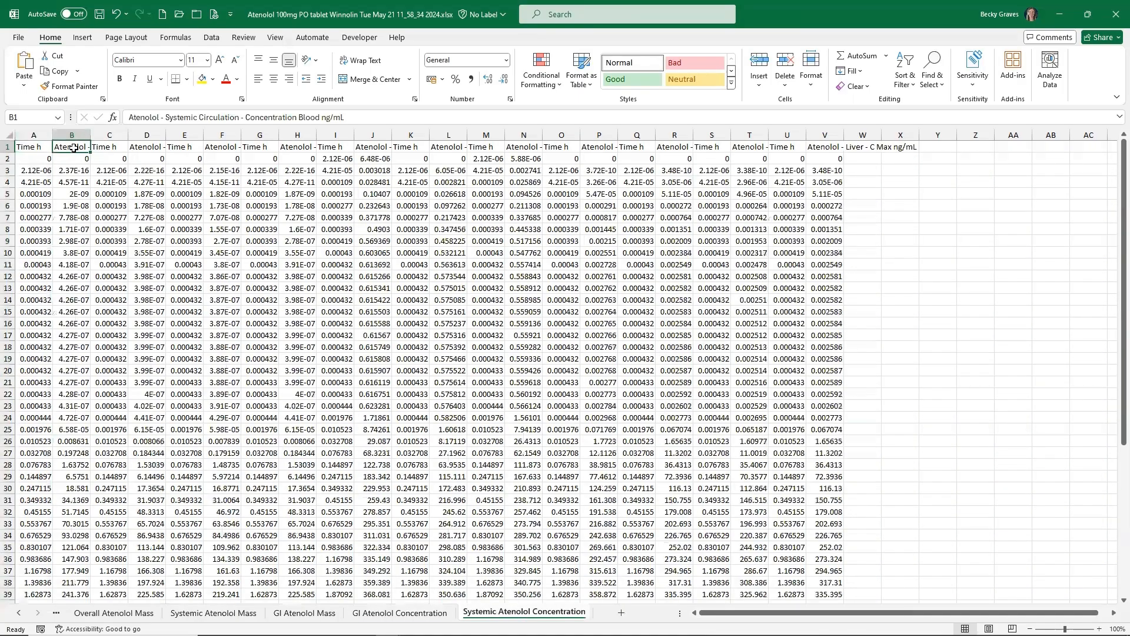
pyautogui.click(149, 146)
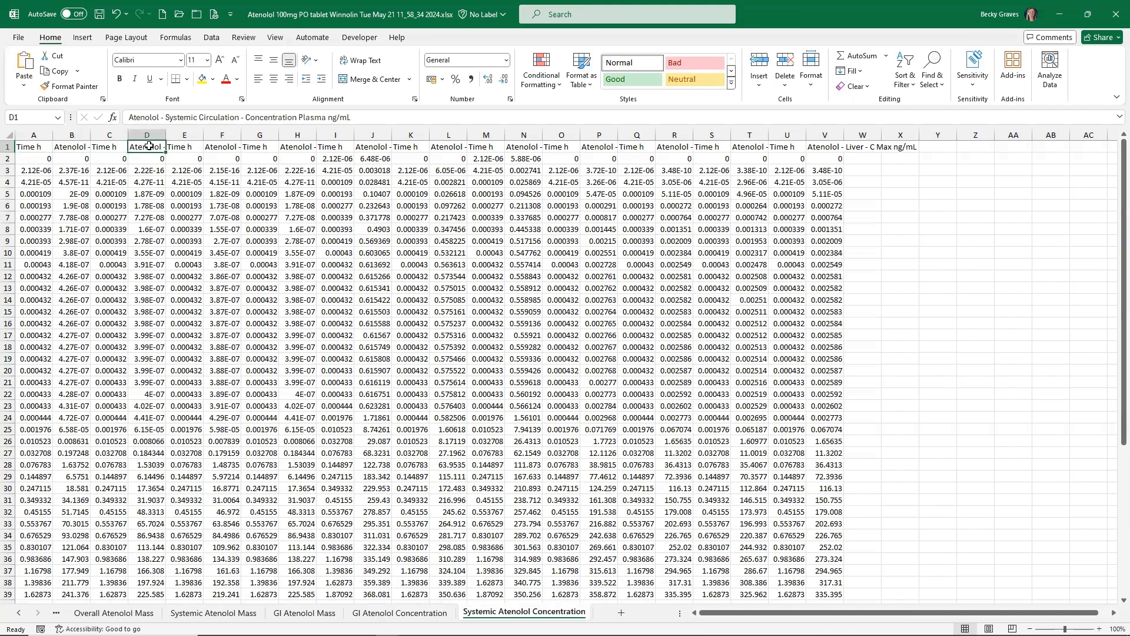
pyautogui.click(217, 147)
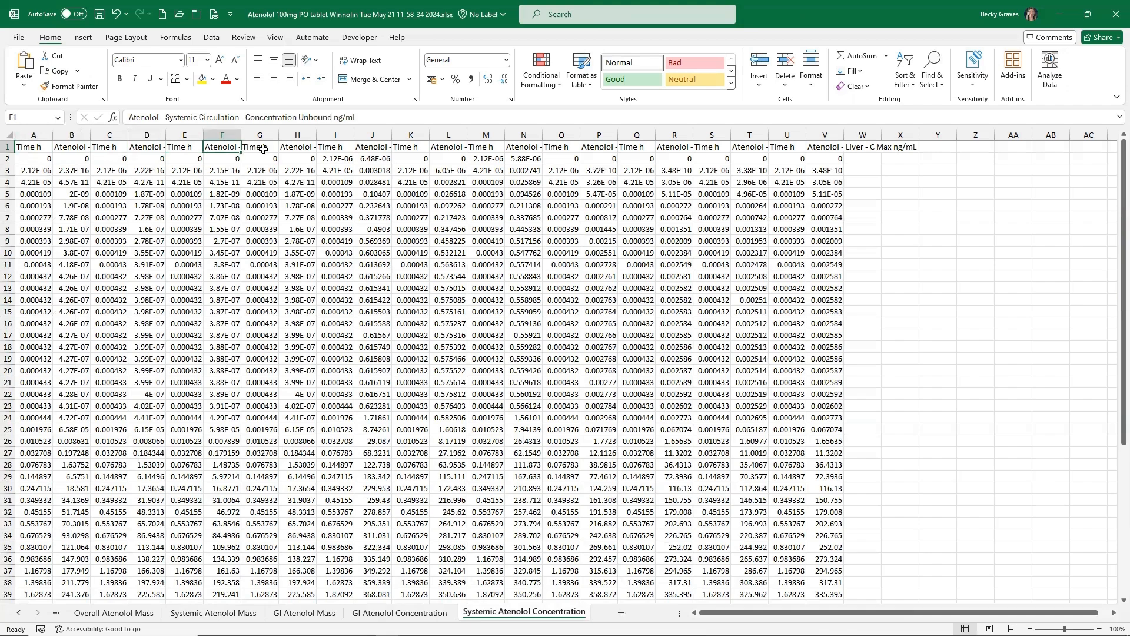
pyautogui.click(303, 148)
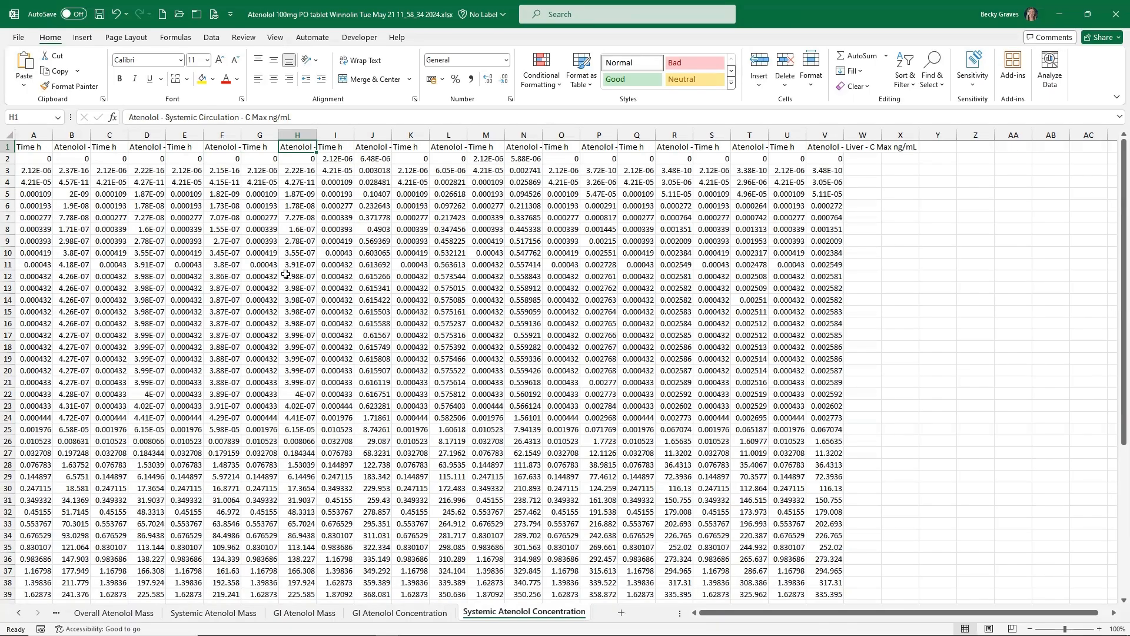
pyautogui.scroll(-1, 287, 274)
pyautogui.scroll(1, 288, 273)
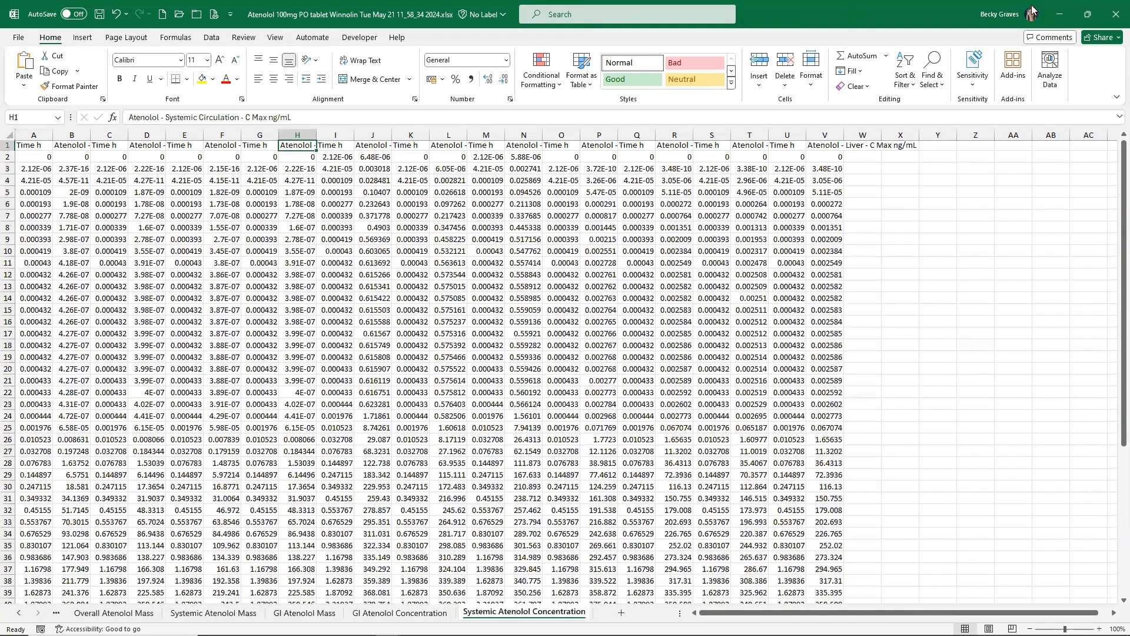
# Switch to the Monolix workbook, autofit the DVIDC column and look through the Monolix Format records to the last row.
pyautogui.click(1059, 14)
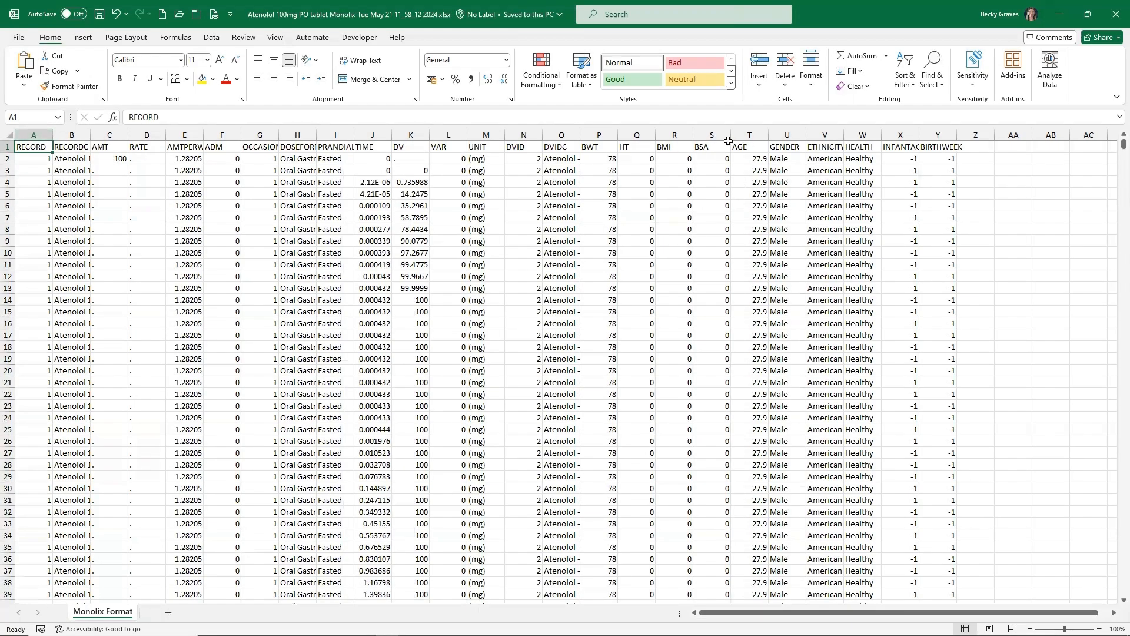
pyautogui.doubleClick(580, 136)
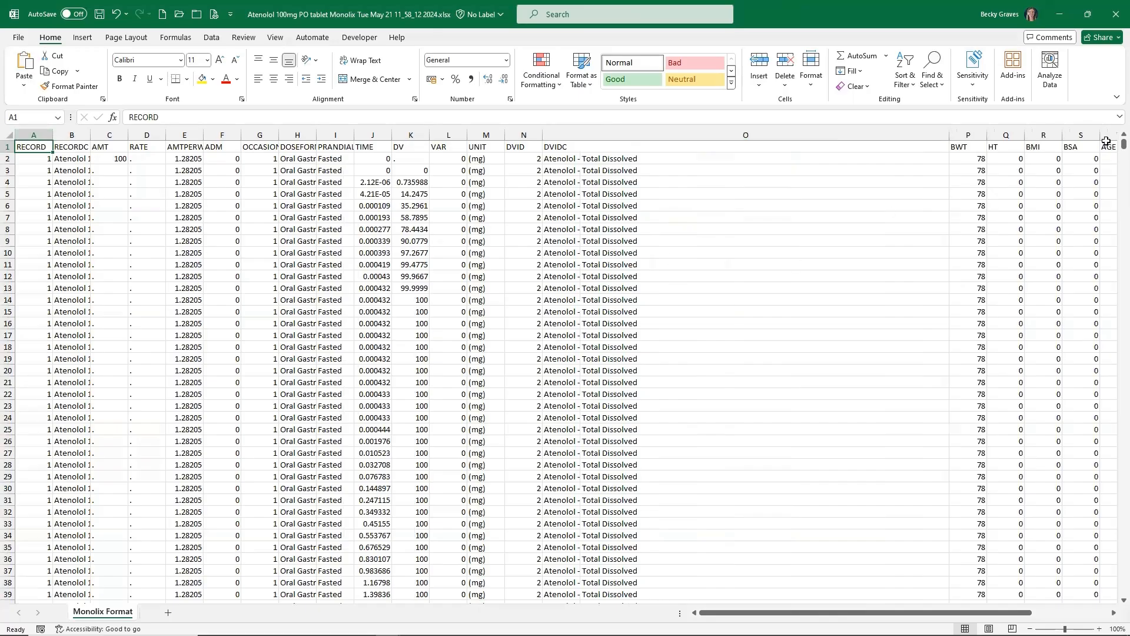
pyautogui.moveTo(1123, 144); pyautogui.dragTo(1123, 590)
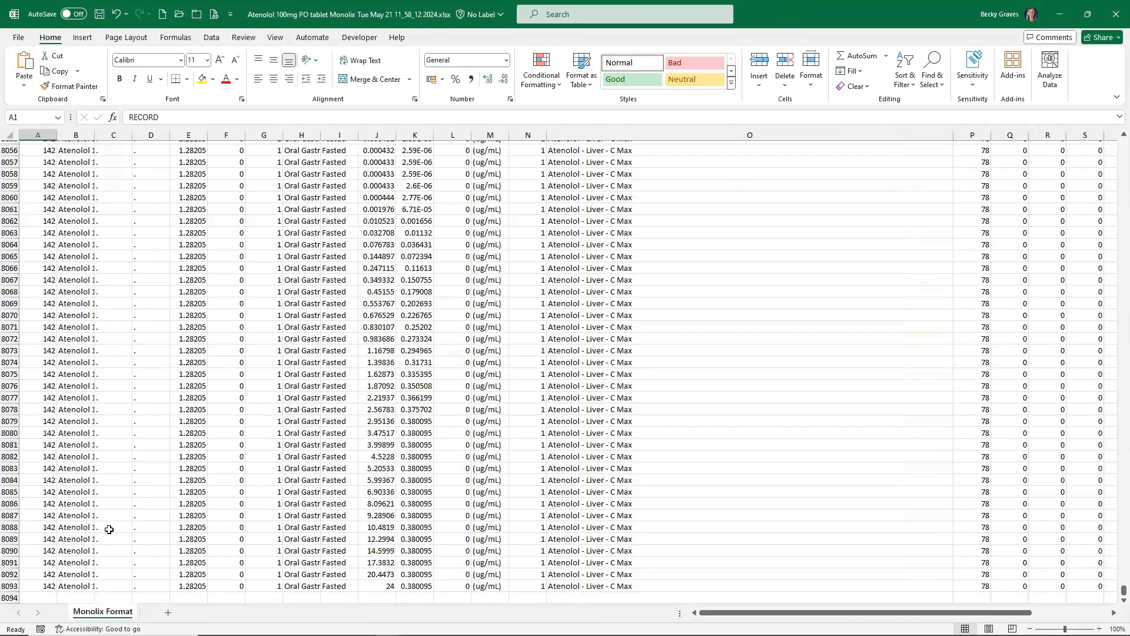